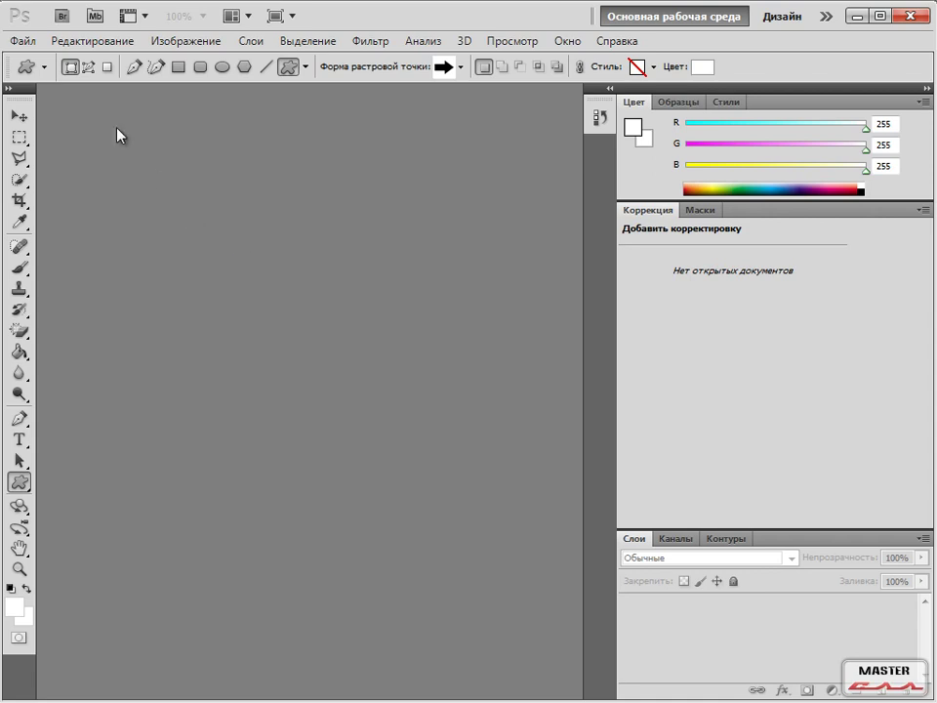
Step: Open the image img15.jpg from the Nice folder
left_click(25, 41)
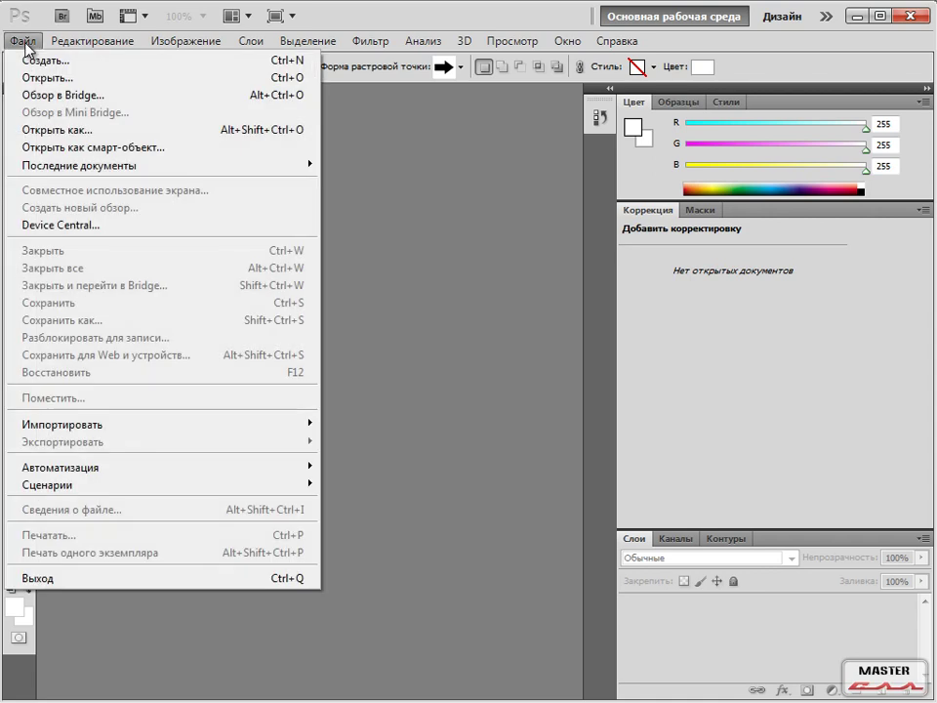
left_click(47, 79)
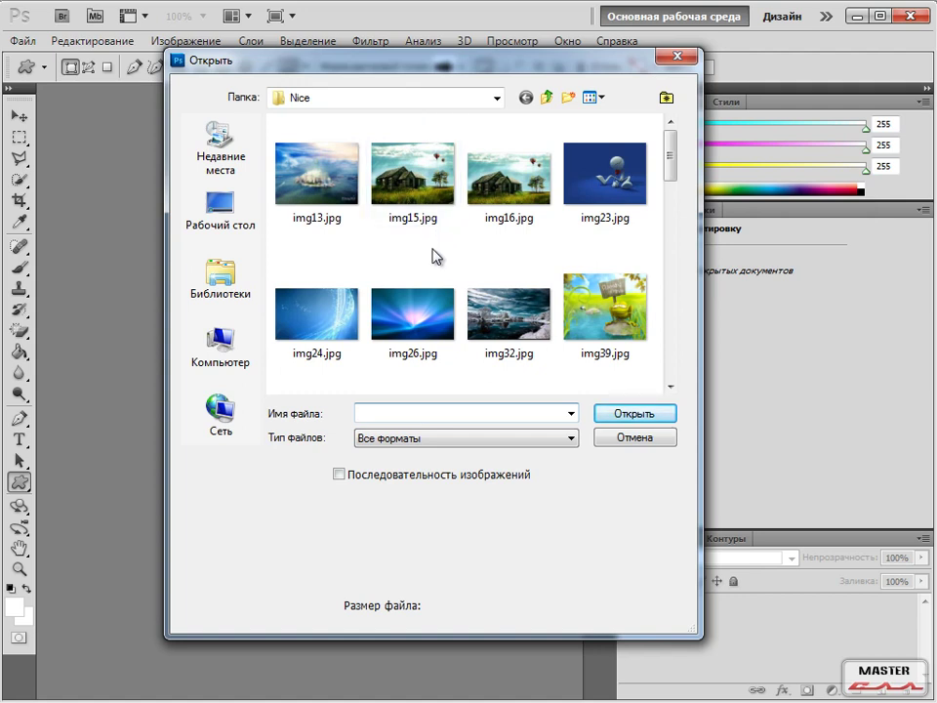
left_click(418, 205)
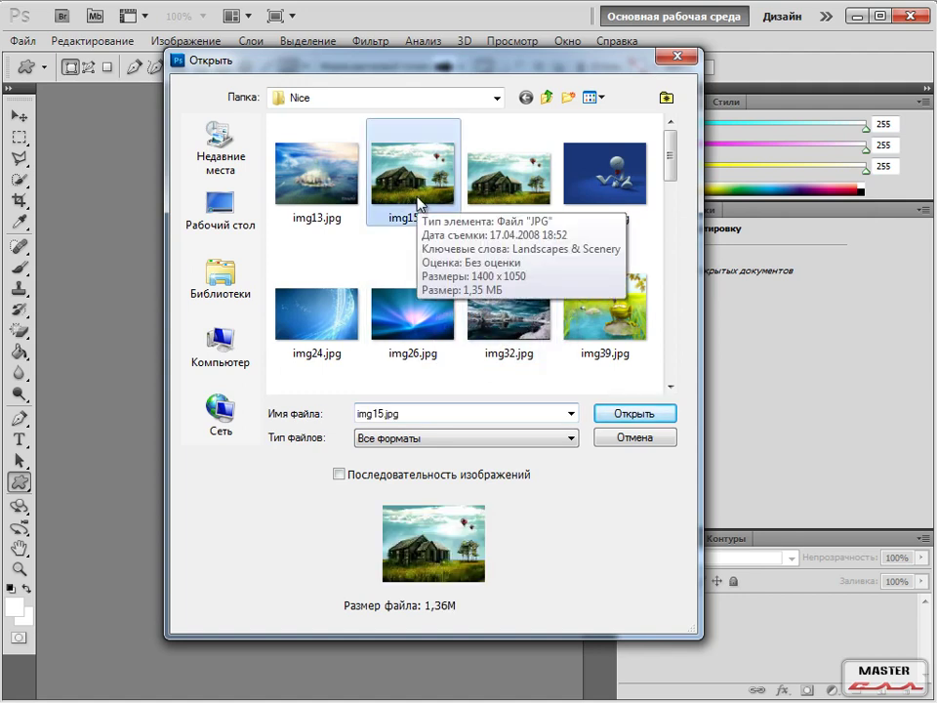
left_click(636, 416)
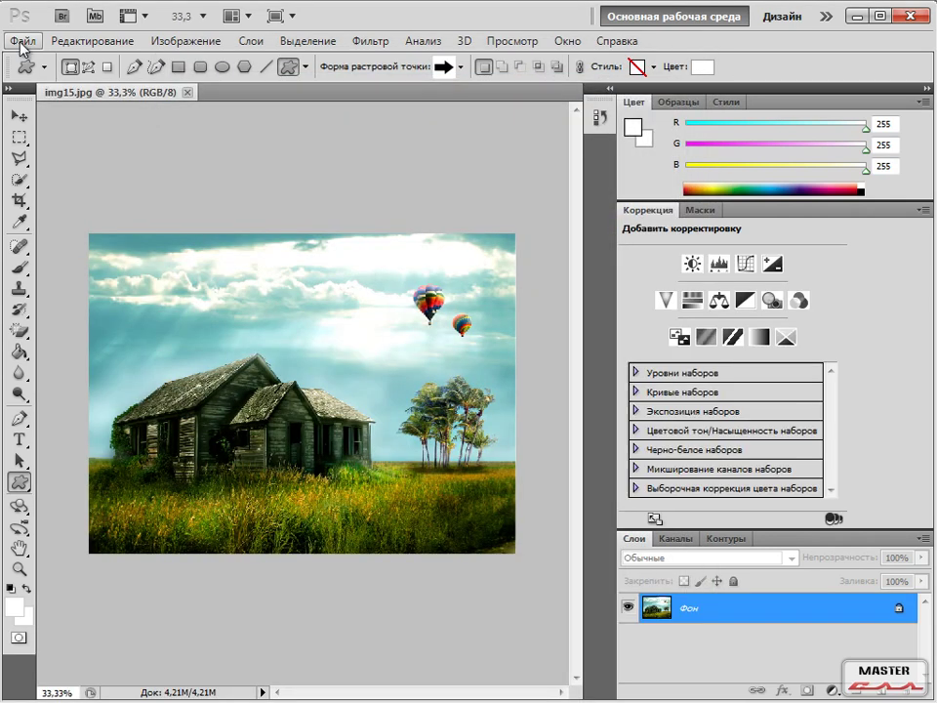
Step: Open img23.jpg and img13.jpg from the Nice folder as additional documents
left_click(28, 40)
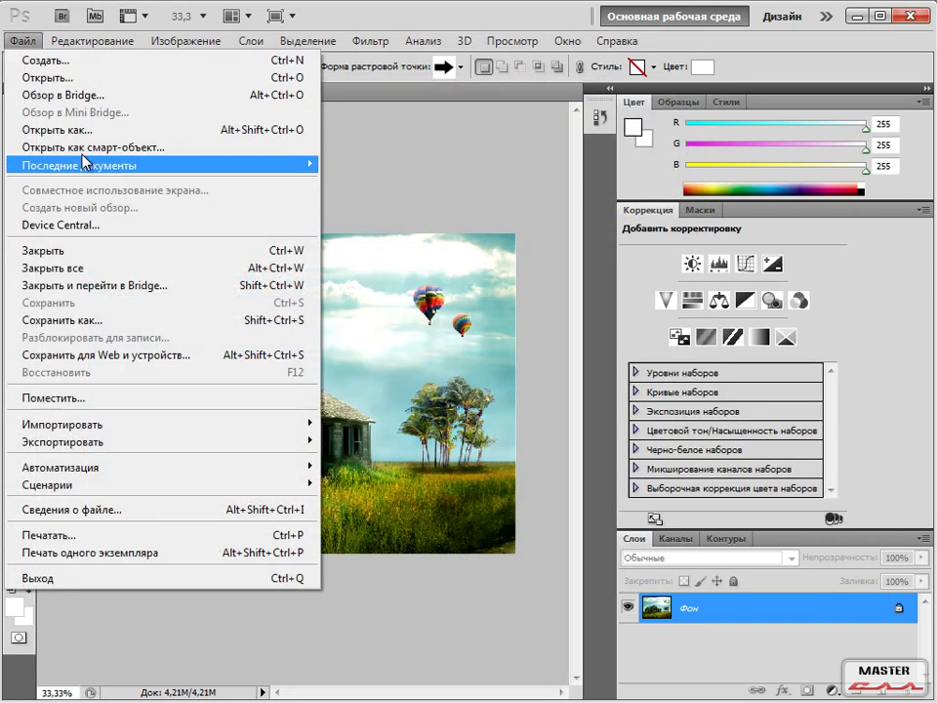
left_click(45, 77)
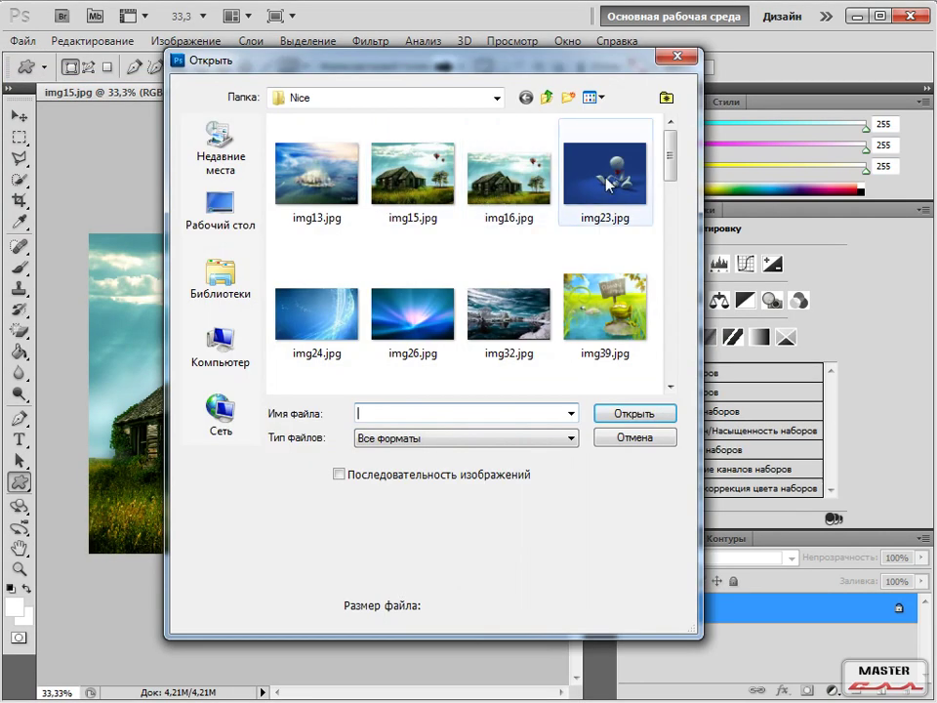
double_click(586, 180)
left_click(24, 40)
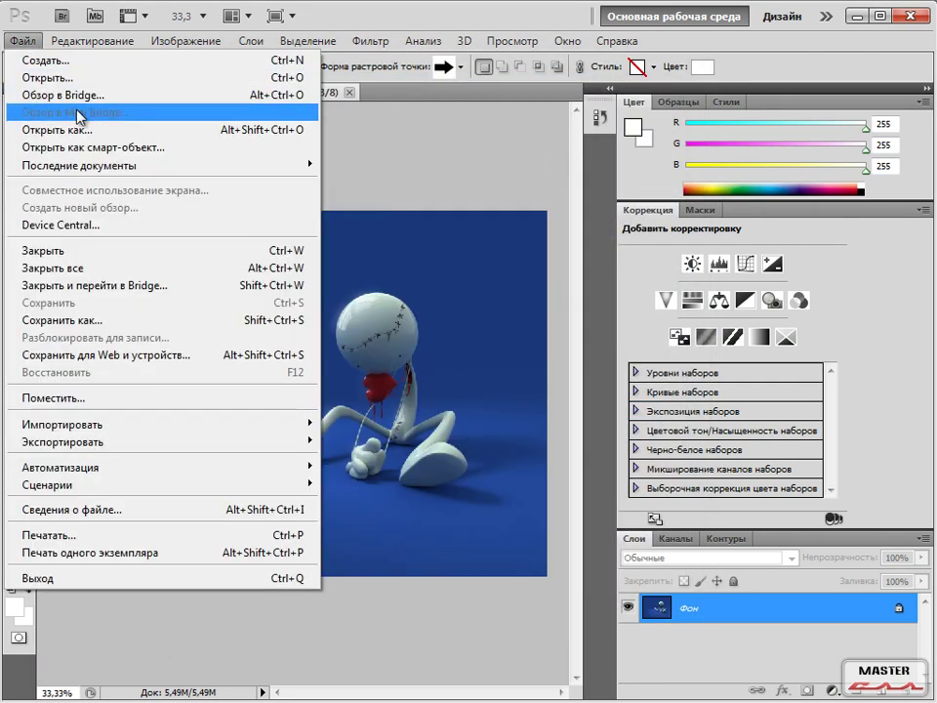
left_click(55, 77)
left_click(305, 178)
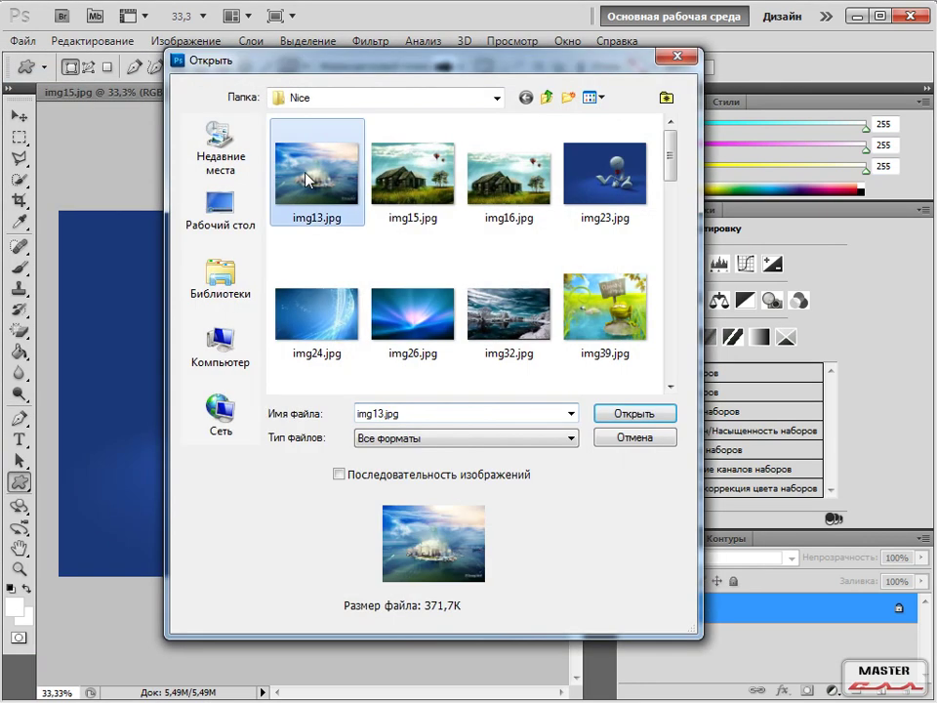
double_click(306, 179)
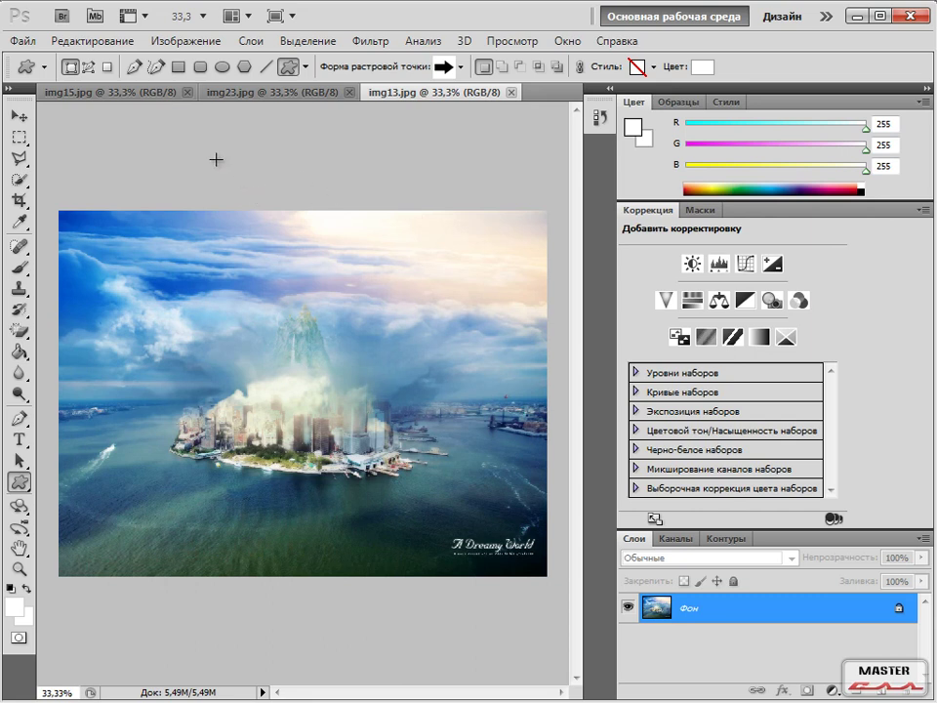
left_click_drag(11, 56, 896, 46)
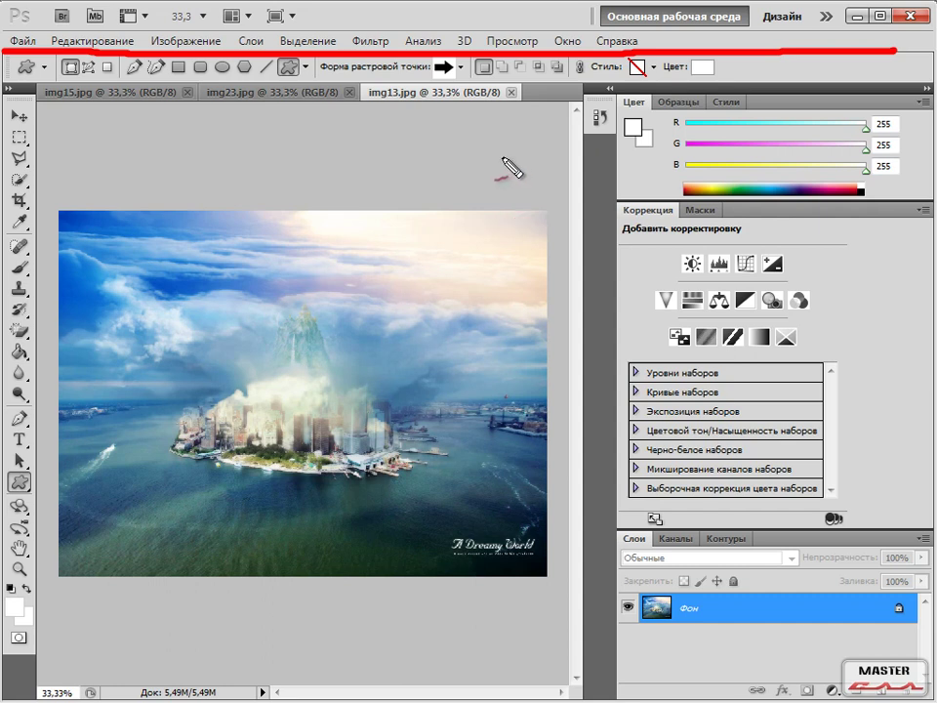
mouse_move(16, 54)
left_mouse_down()
mouse_move(12, 40)
mouse_move(668, 41)
left_mouse_up()
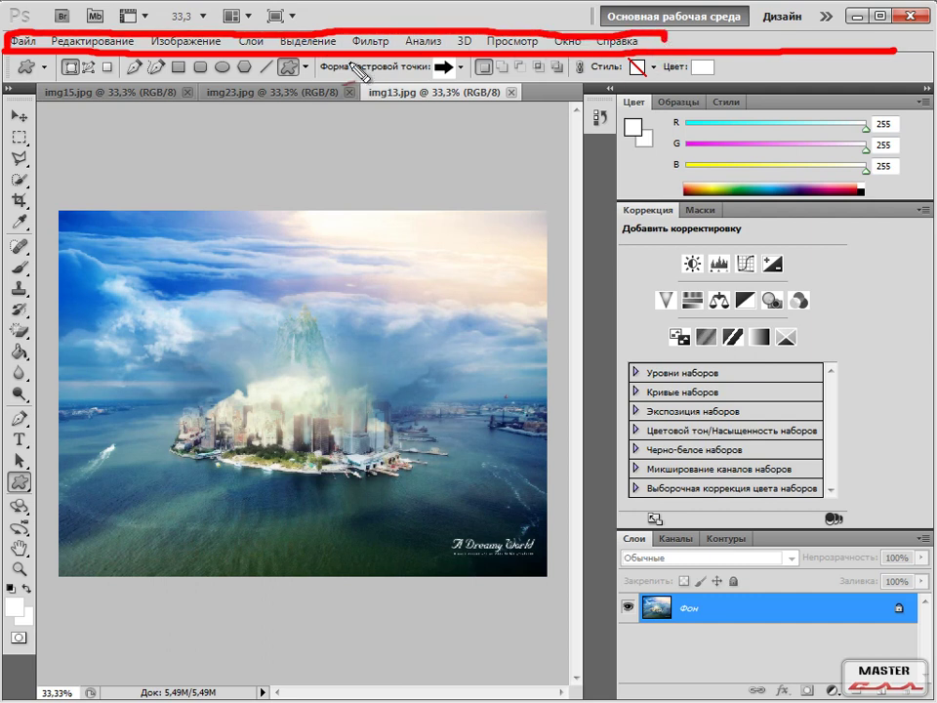
mouse_move(46, 4)
left_mouse_down()
mouse_move(52, 34)
mouse_move(151, 44)
mouse_move(795, 44)
mouse_move(607, 41)
left_mouse_up()
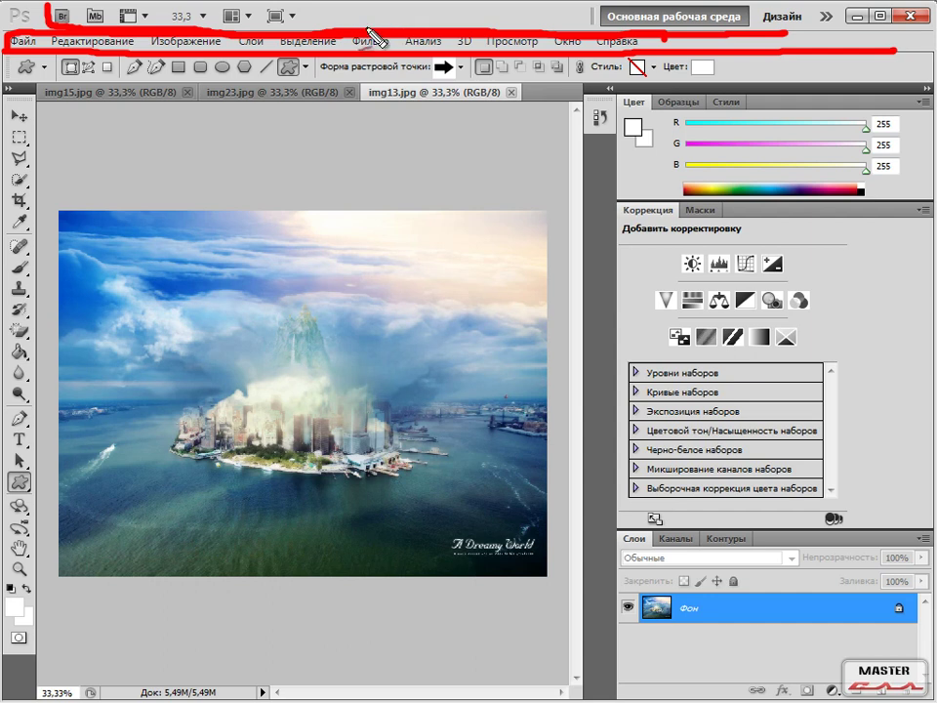
key("e")
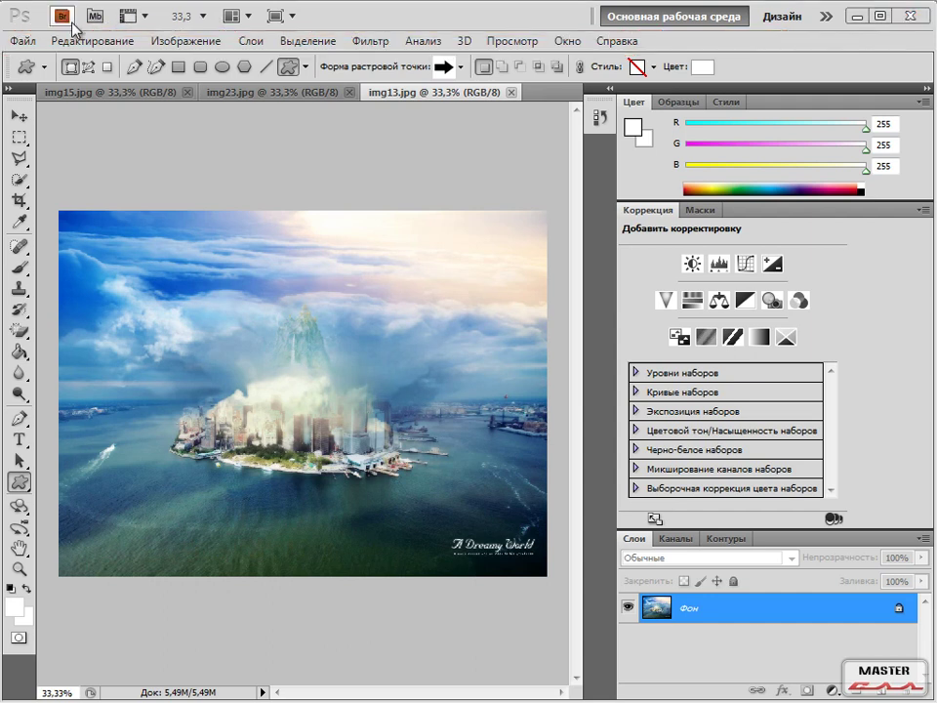
mouse_move(45, 4)
left_mouse_down()
mouse_move(44, 41)
mouse_move(86, 45)
mouse_move(110, 31)
mouse_move(112, 10)
mouse_move(43, 29)
mouse_move(77, 8)
mouse_move(102, 6)
mouse_move(107, 24)
left_mouse_up()
key("e")
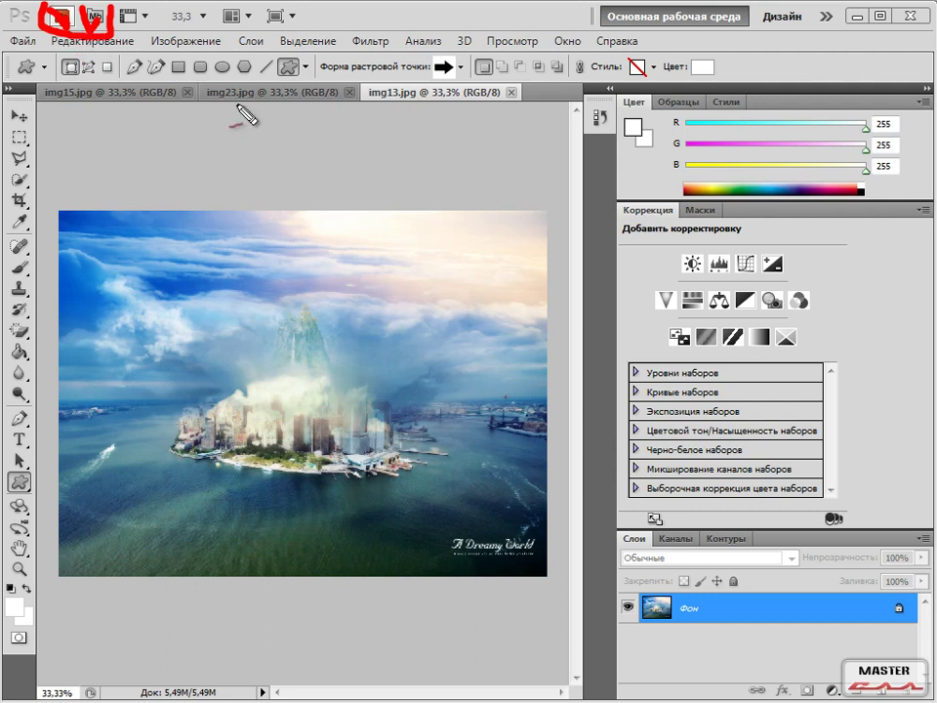
key("Escape")
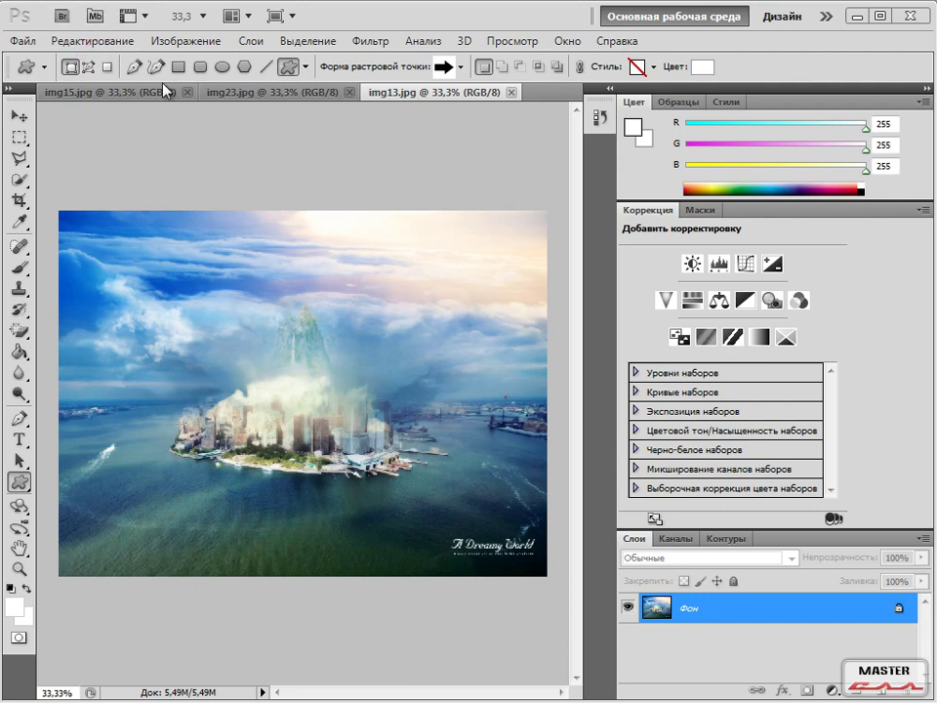
Step: Show the grid and the rulers on img13.jpg
left_click(145, 17)
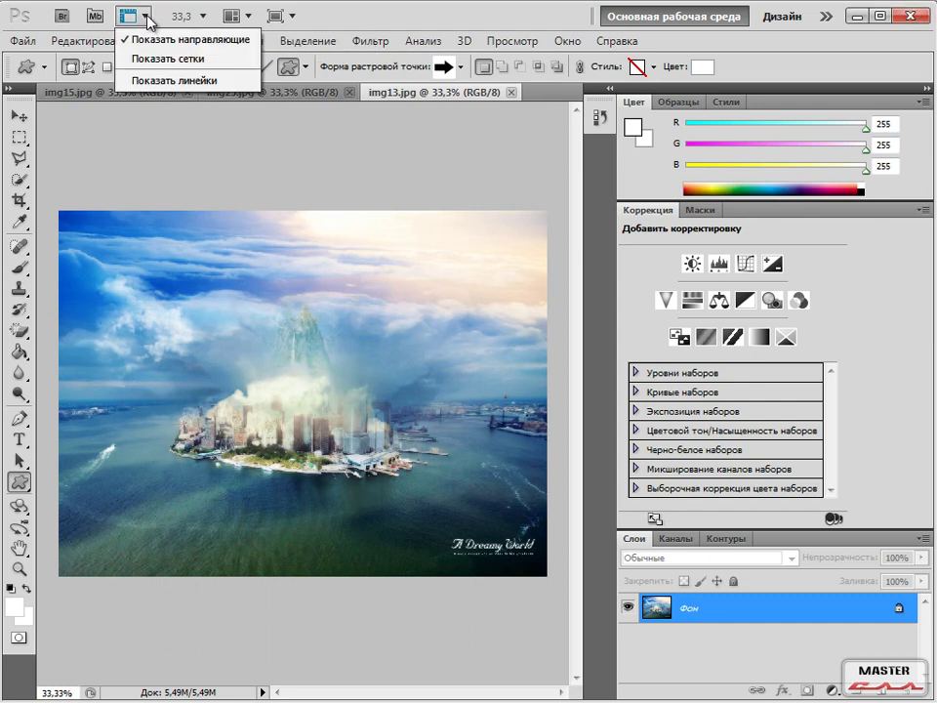
left_click(148, 58)
left_click(146, 16)
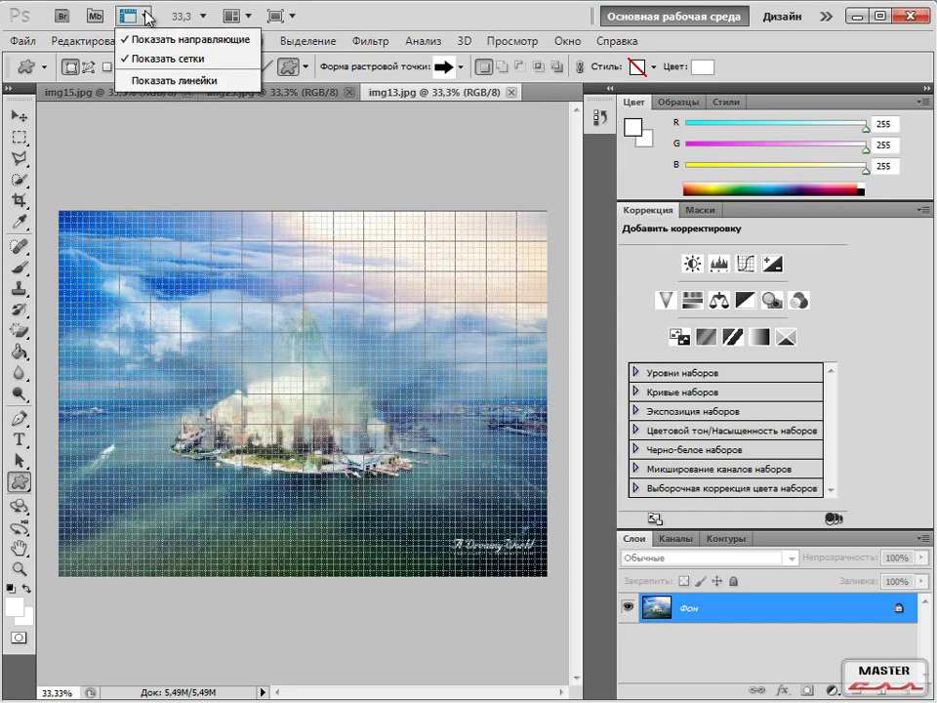
left_click(144, 16)
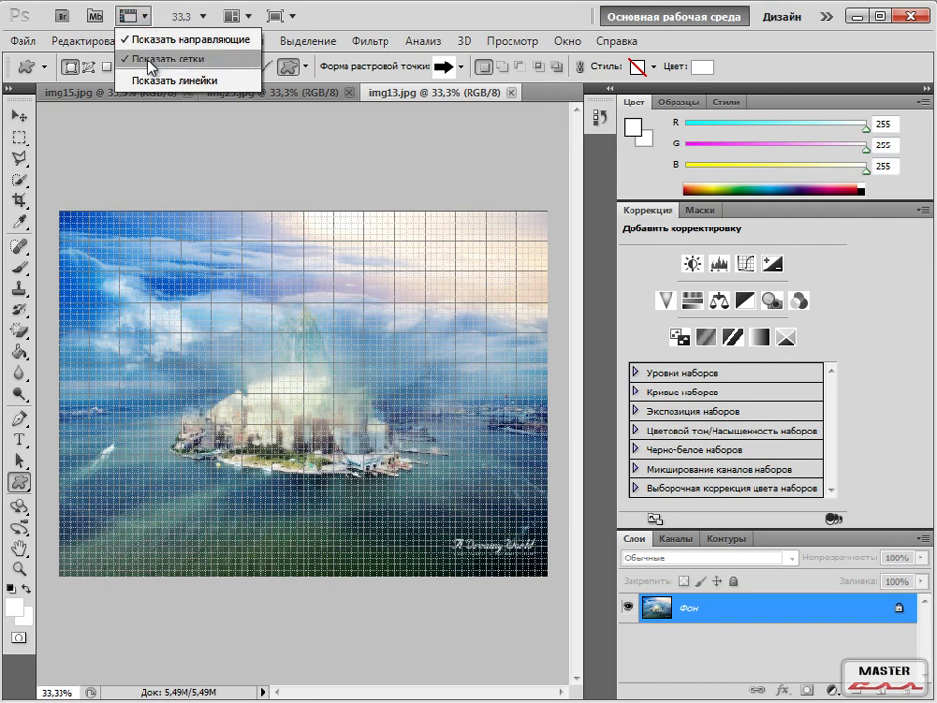
left_click(147, 80)
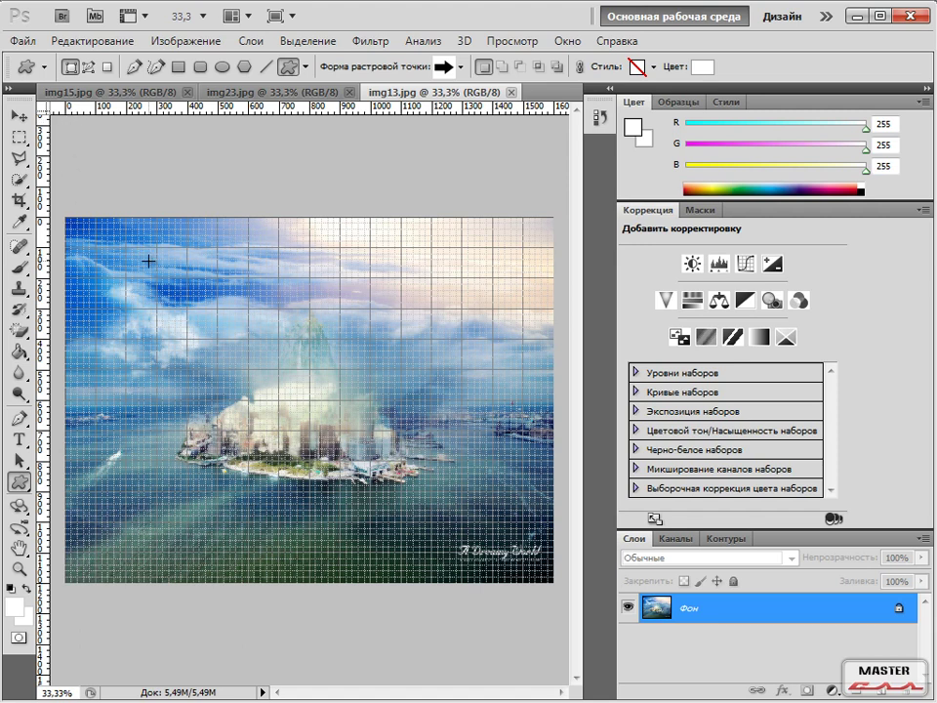
Step: Hide the grid and the rulers on img13.jpg again
left_click(141, 16)
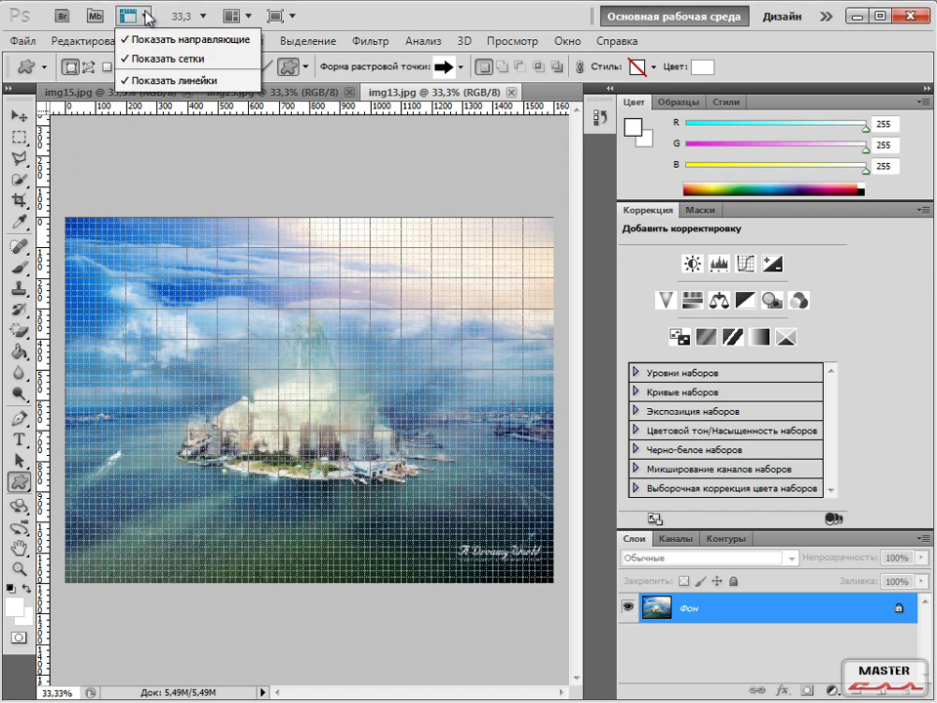
left_click(157, 58)
left_click(132, 16)
left_click(162, 80)
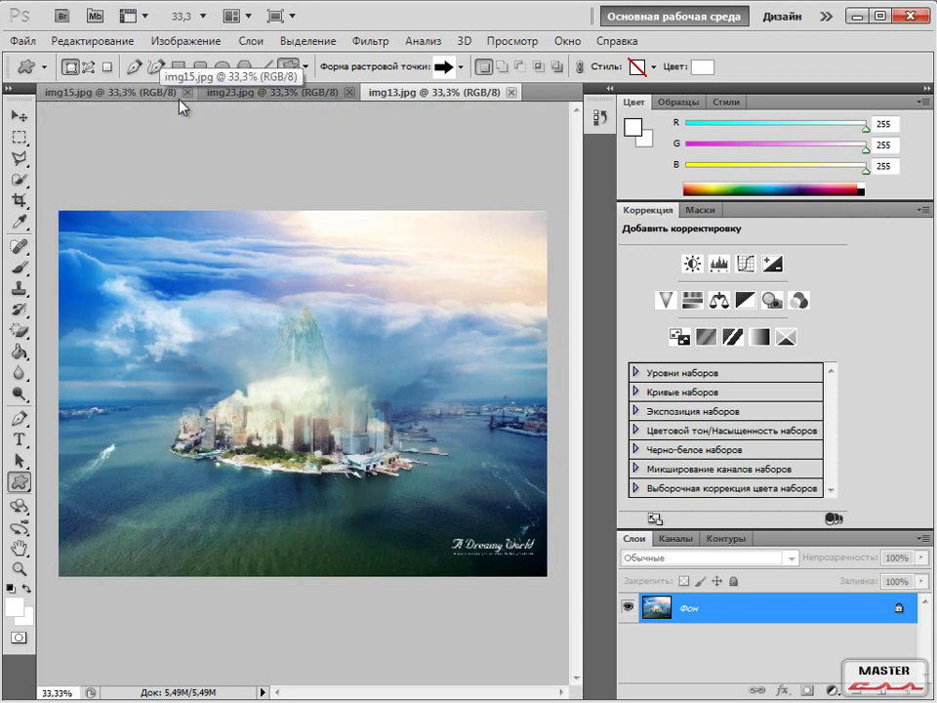
Step: Try preset zoom levels on img13.jpg, including 100% and 25%
left_click(204, 17)
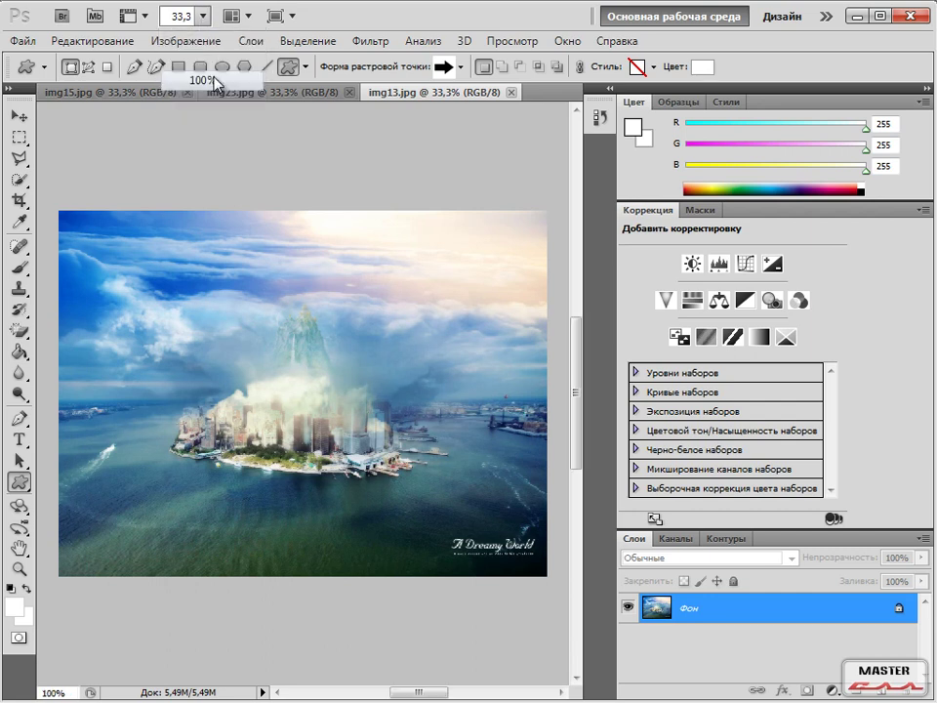
left_click(213, 81)
left_click(203, 17)
left_click(209, 100)
left_click(205, 19)
left_click(206, 41)
Step: Set the zoom level of img13.jpg to a custom value of 36%
left_click(176, 16)
type("36")
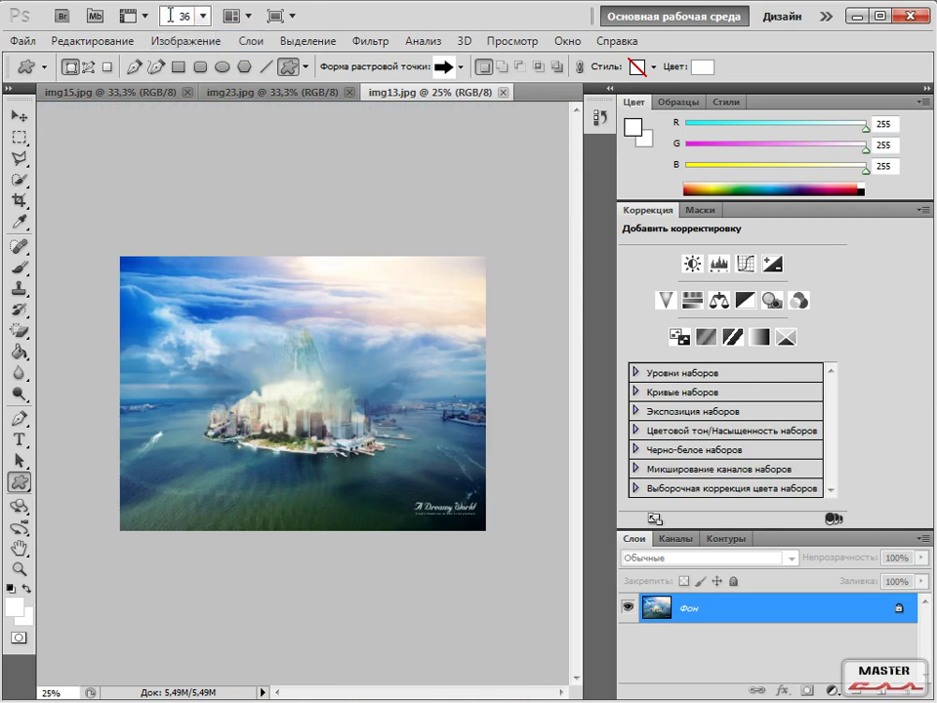
key("Return")
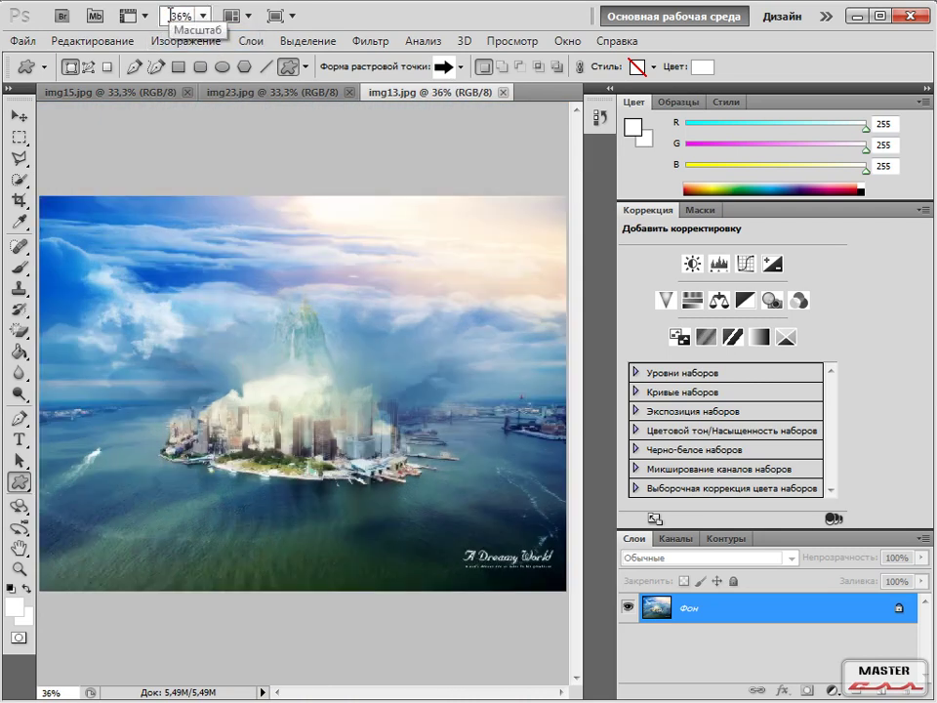
Step: Tile all open documents in a grid, and switch to the three-up layout with one tall document beside two stacked ones
left_click(252, 16)
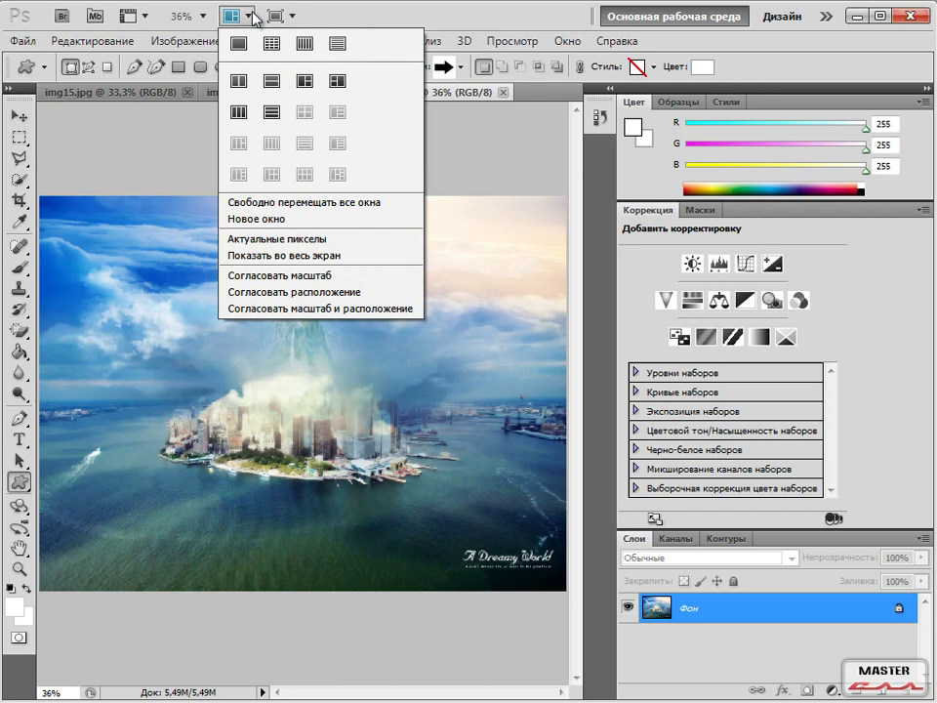
left_click(274, 44)
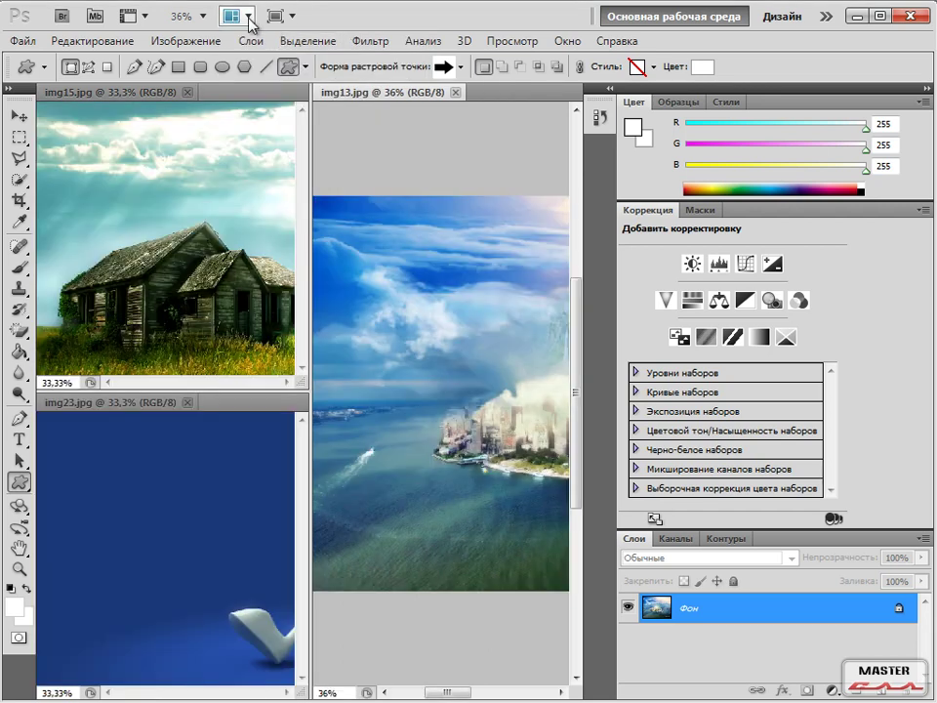
left_click(248, 15)
left_click(304, 83)
Step: Consolidate all open documents into a single tabbed window and switch through the three images, ending on img15.jpg
left_click(249, 17)
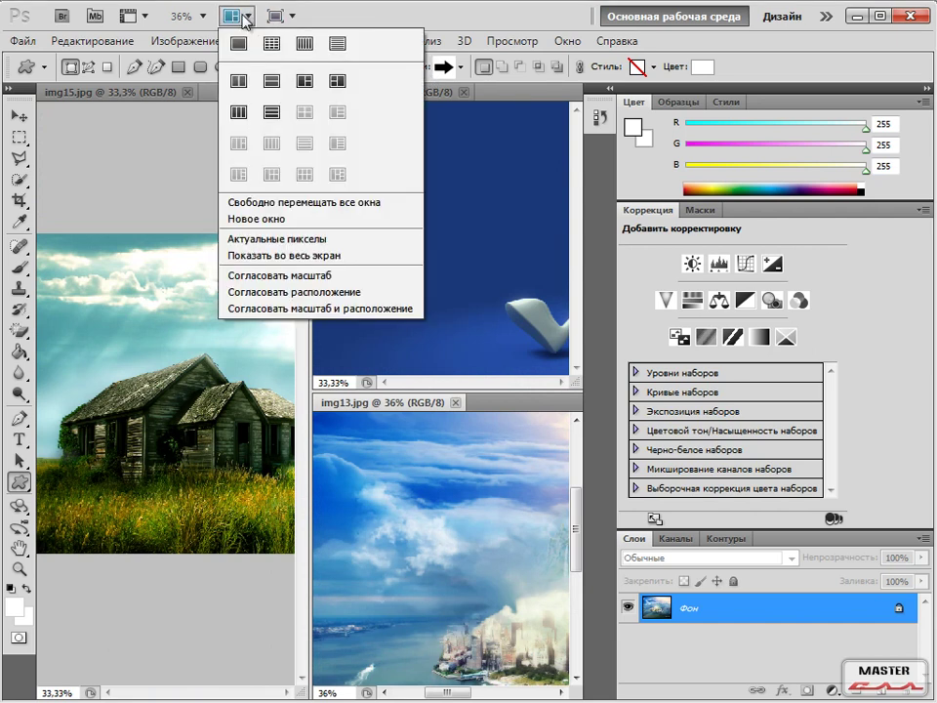
left_click(239, 44)
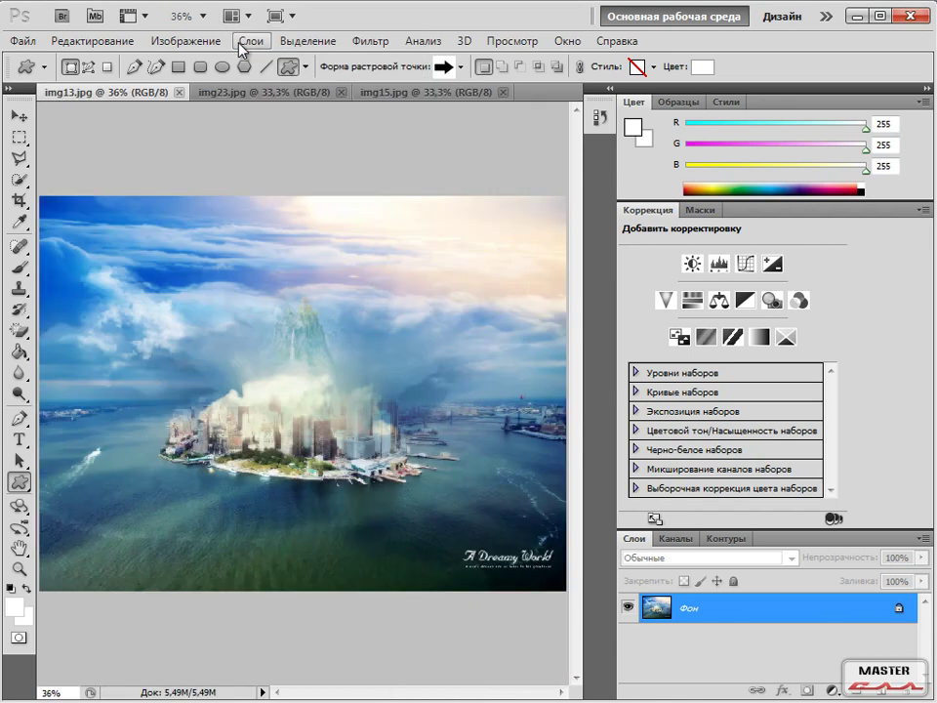
left_click(221, 93)
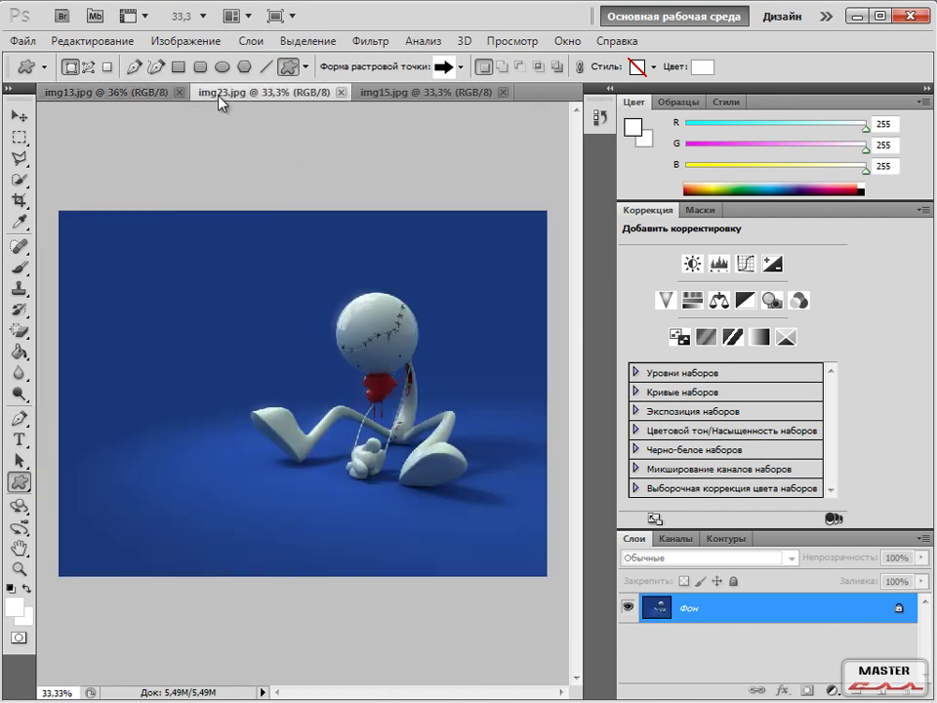
left_click(400, 93)
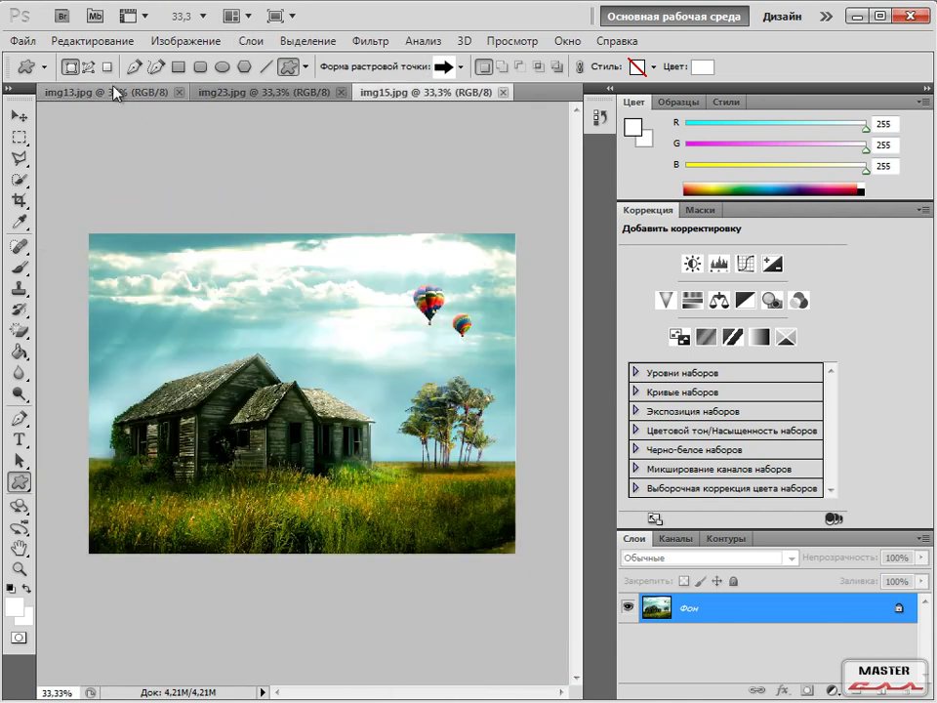
left_click(115, 93)
left_click(220, 92)
left_click(392, 93)
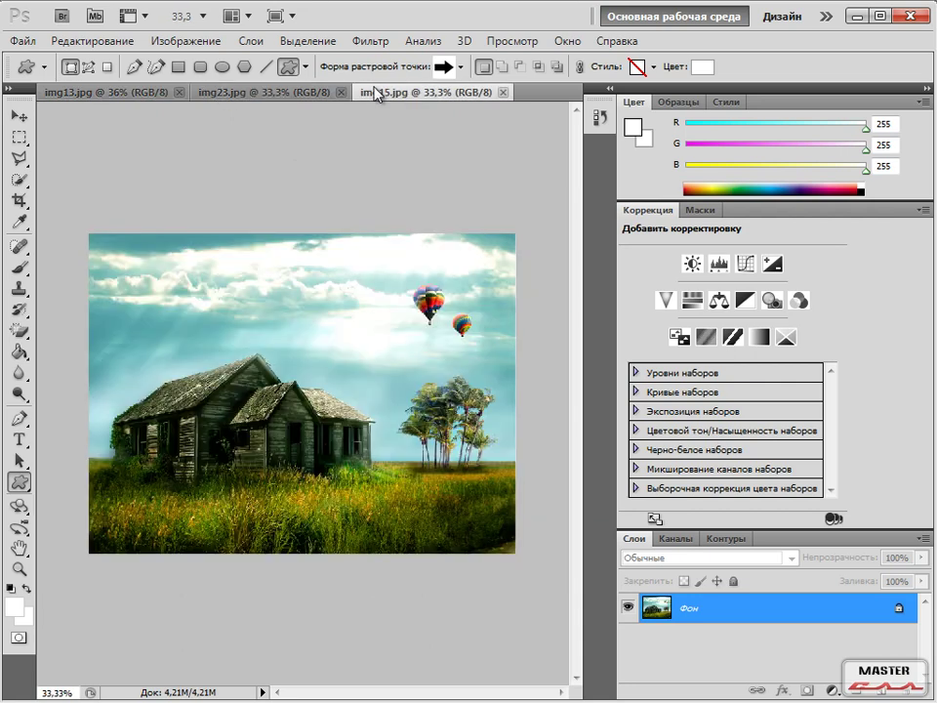
Step: Display img15.jpg at its actual pixel size
left_click(250, 17)
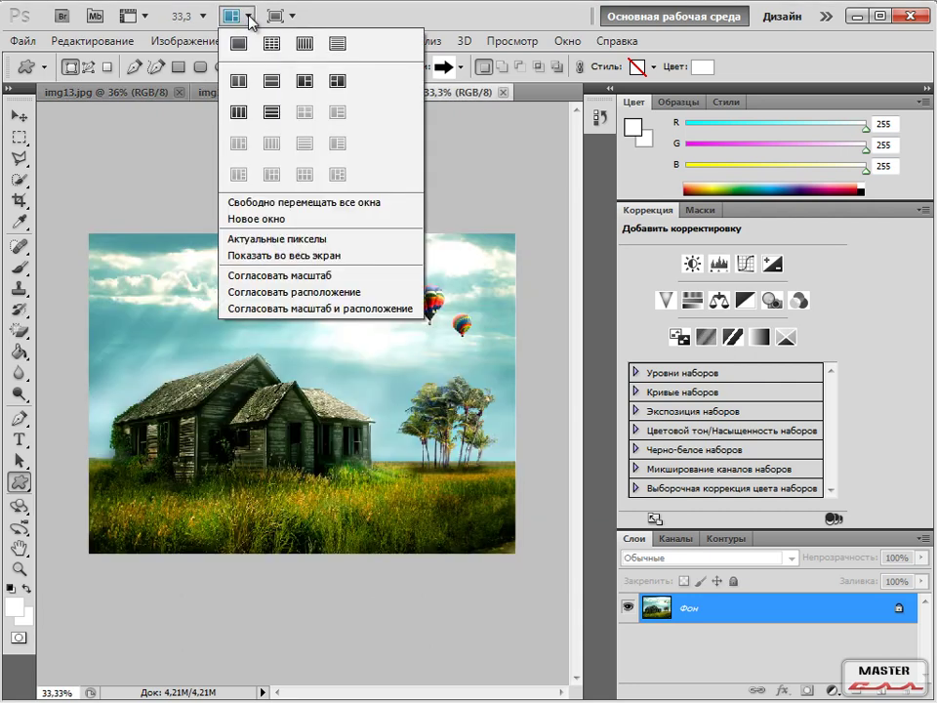
left_click(304, 237)
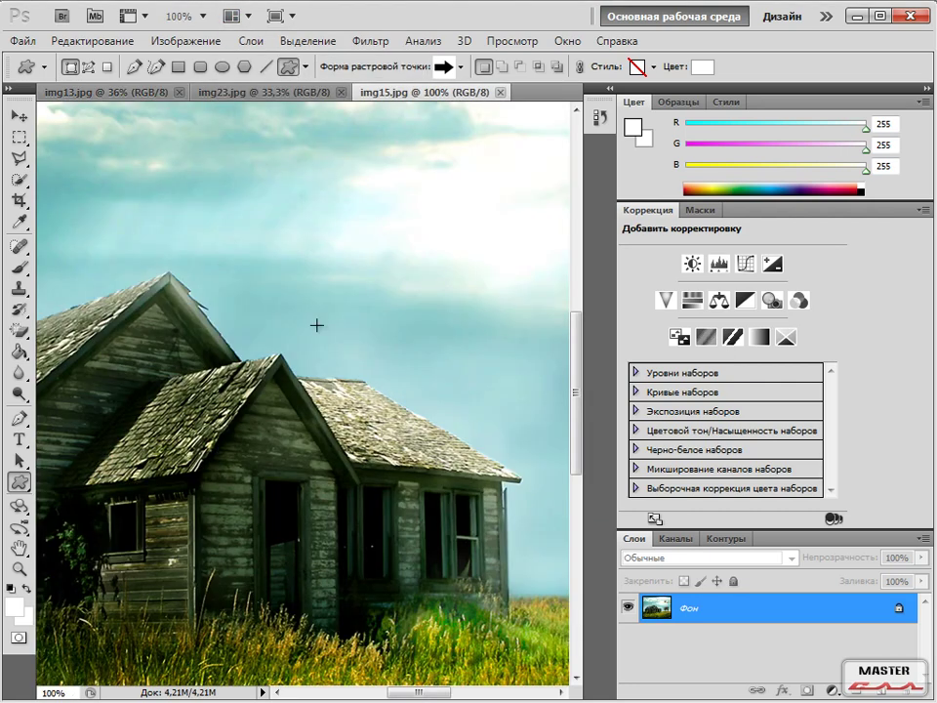
Step: Fit the whole img15.jpg image on screen
left_click(293, 16)
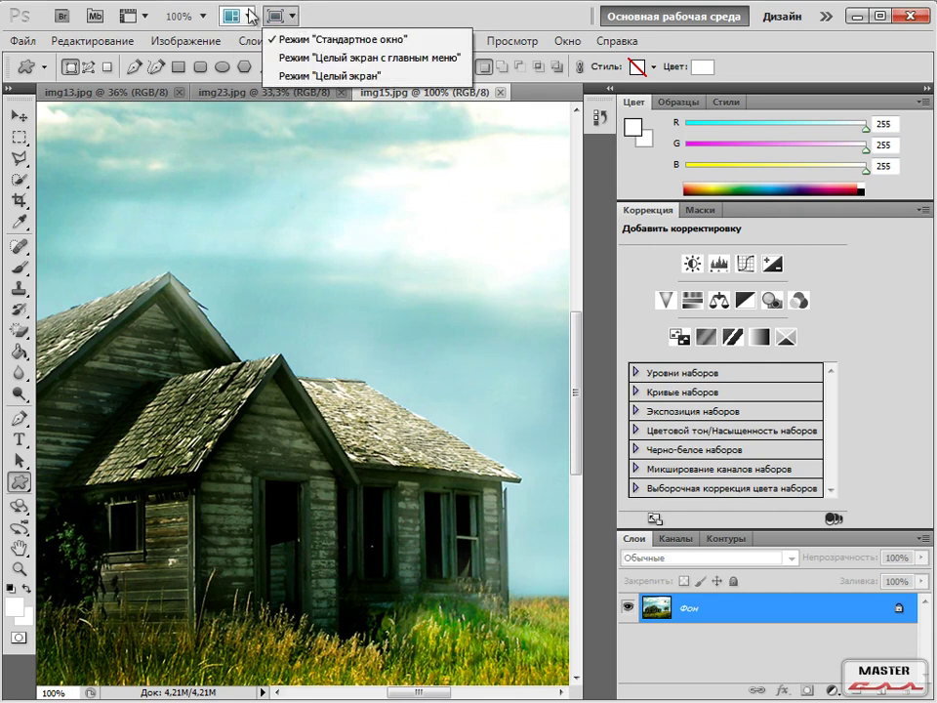
left_click(248, 17)
left_click(249, 17)
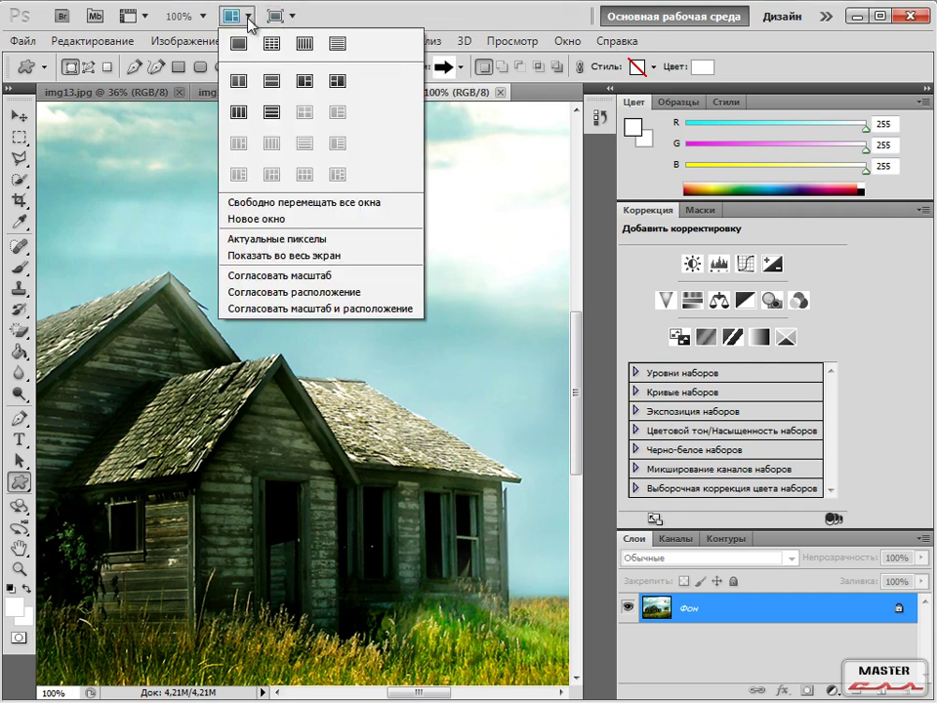
left_click(306, 256)
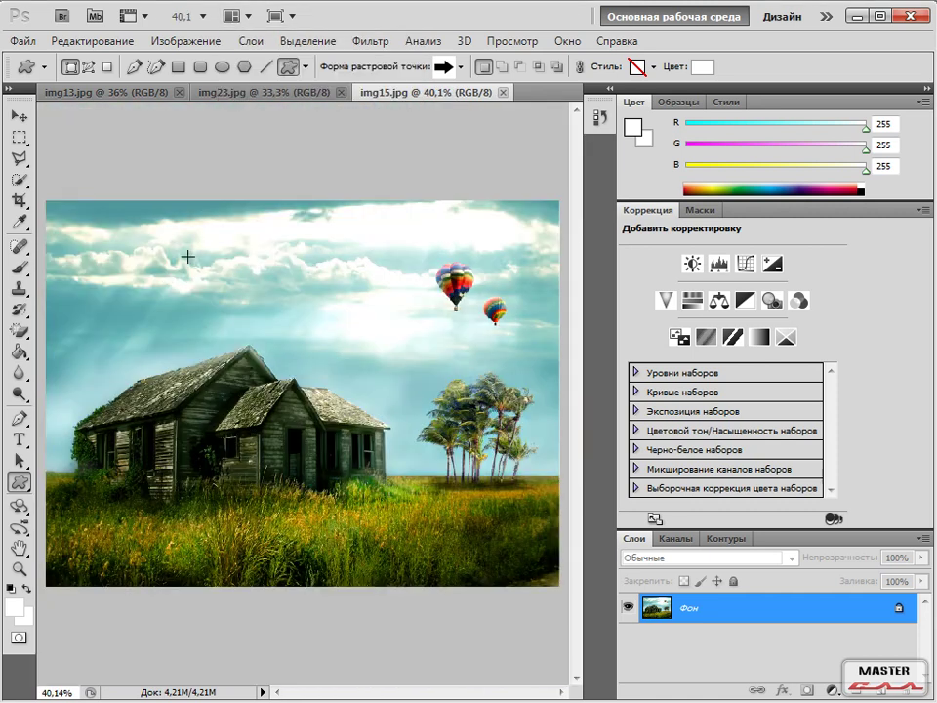
Step: Switch img15.jpg to full screen mode and reveal the hidden panels
left_click(294, 17)
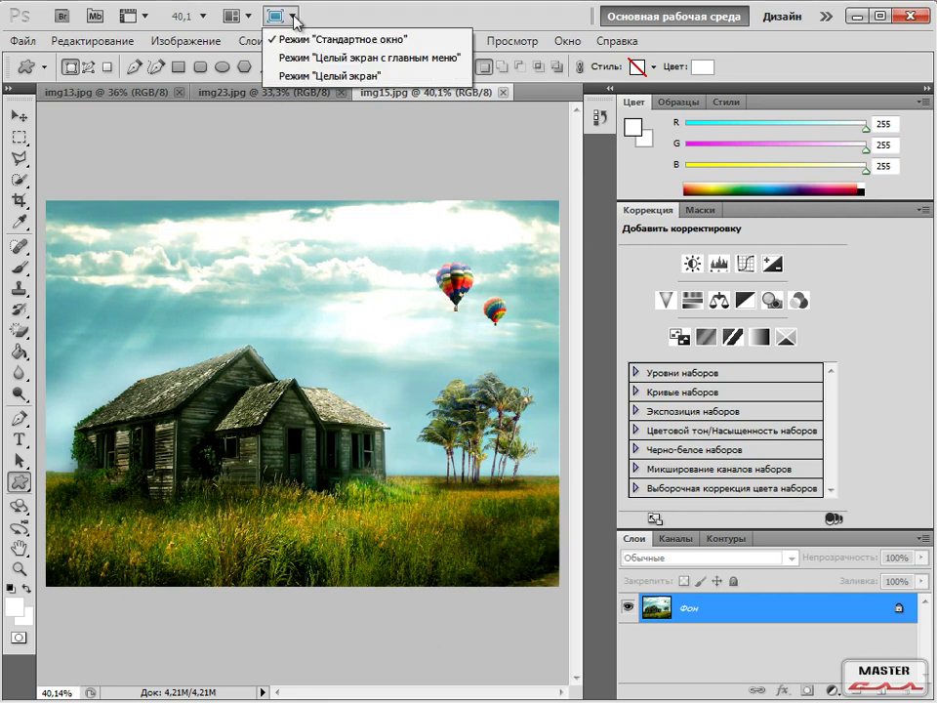
left_click(323, 76)
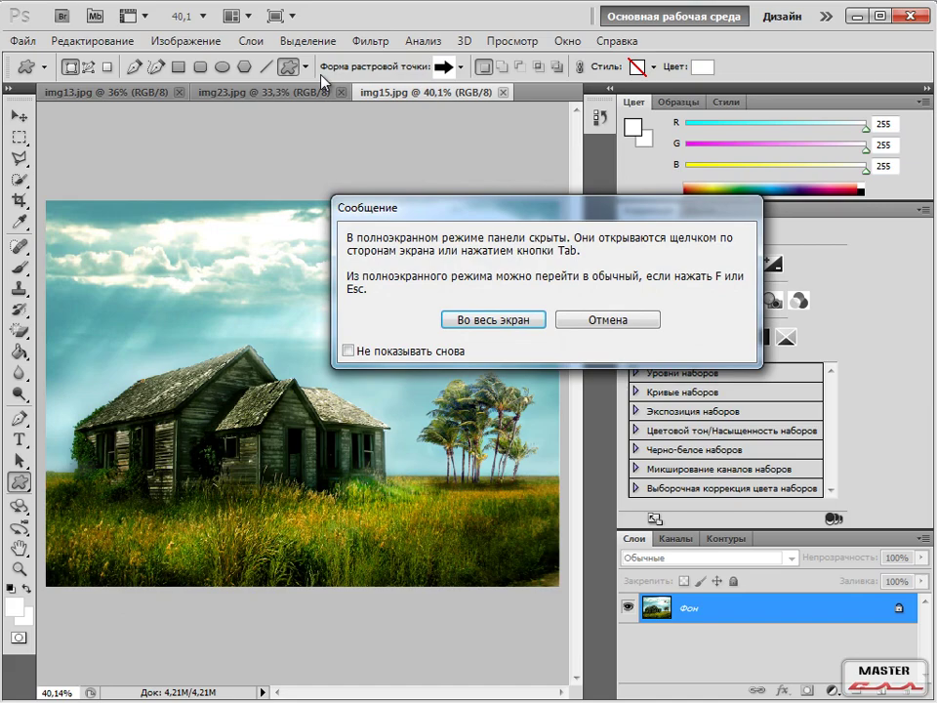
left_click(520, 315)
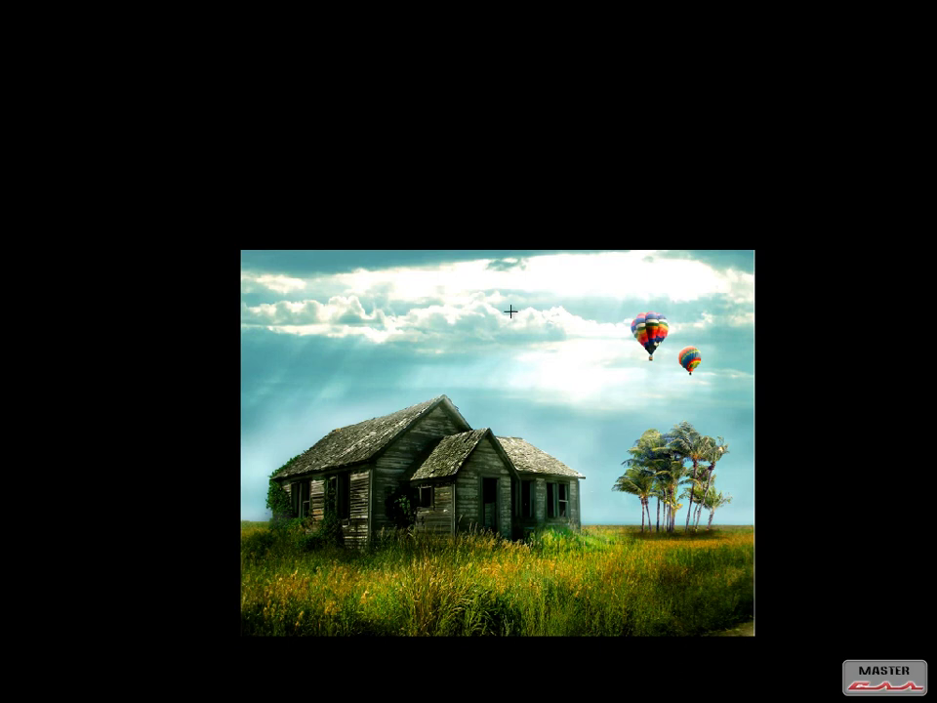
key("Tab")
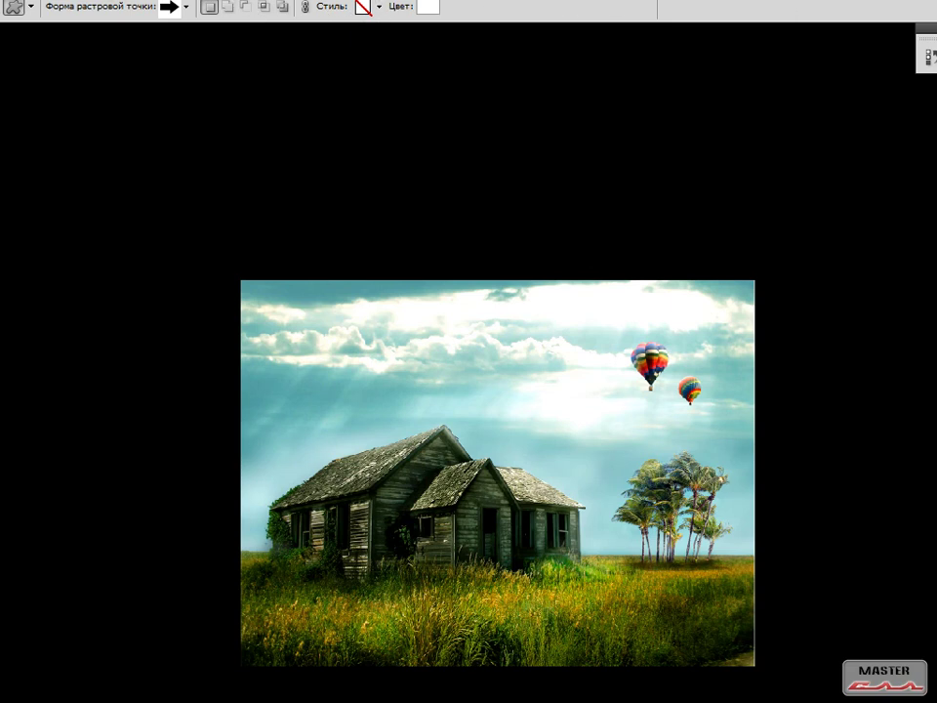
Step: Return to the standard window screen mode and keep img15.jpg as the active document
left_click(646, 0)
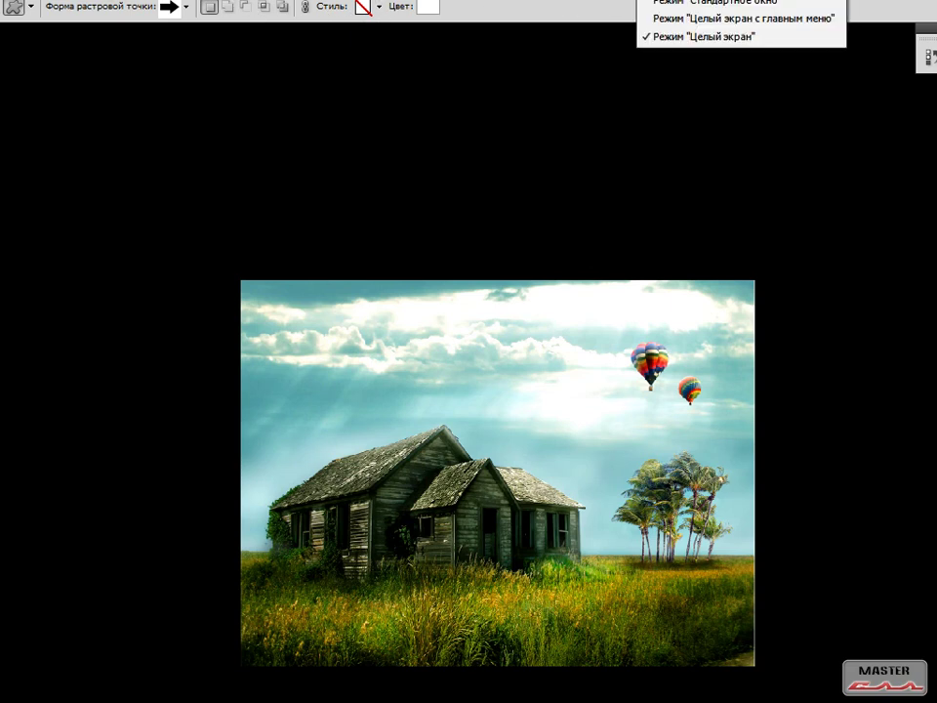
left_click(682, 6)
left_click(277, 16)
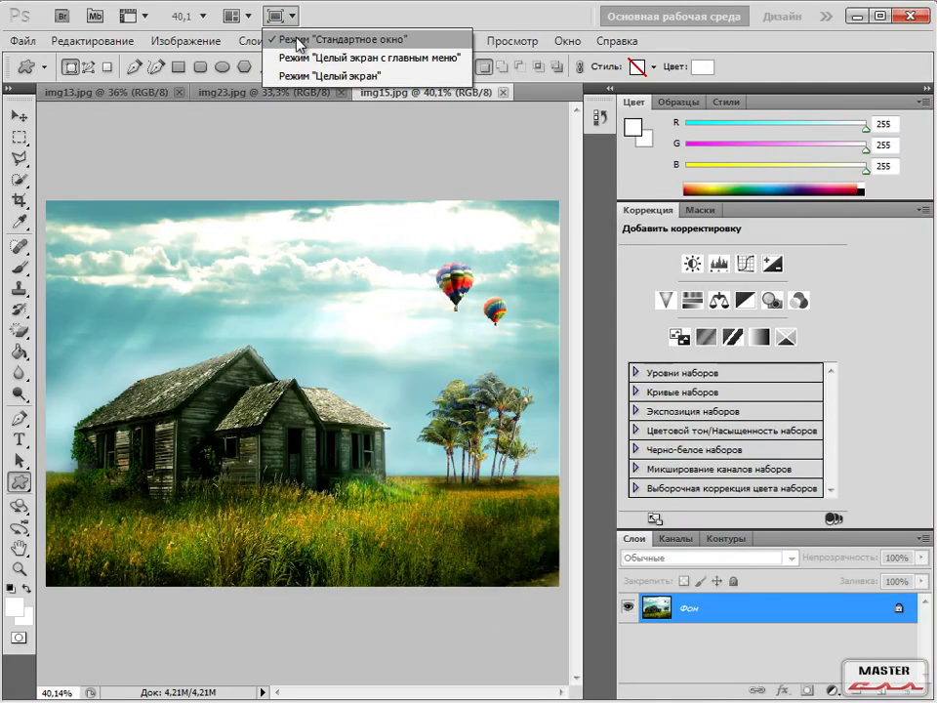
left_click(358, 24)
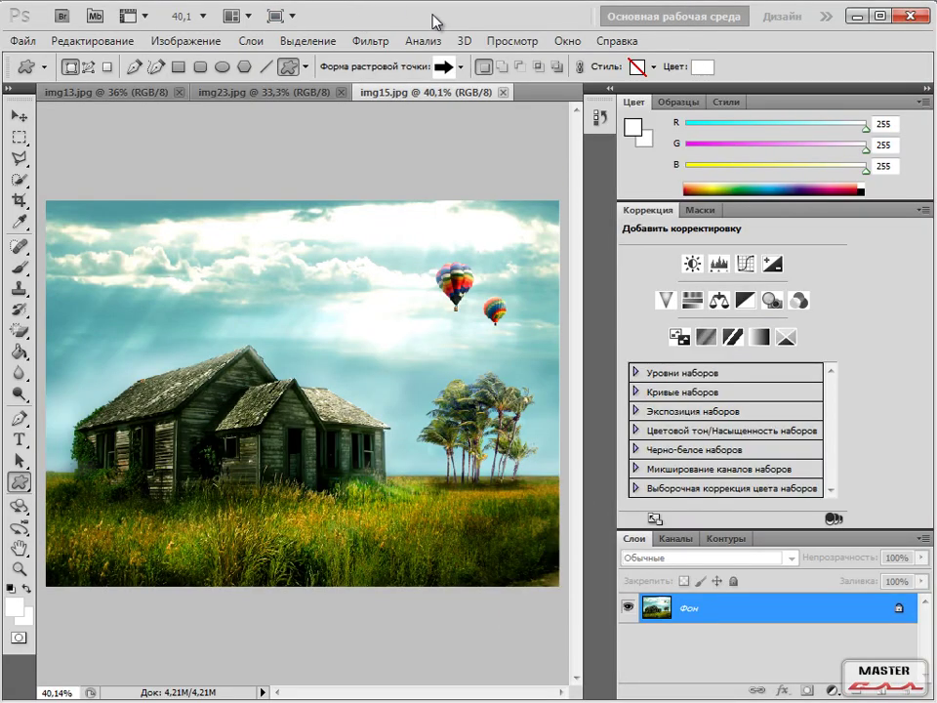
left_click(285, 91)
left_click(395, 92)
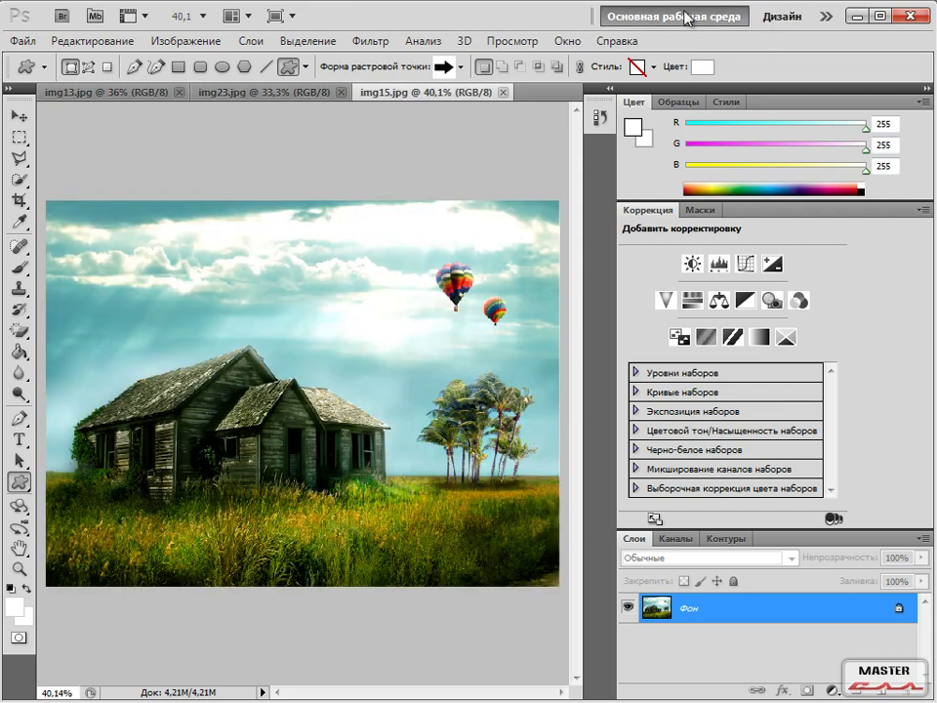
Step: Switch the workspace to Design (Дизайн) and on to Photography (Фотография)
left_click(826, 17)
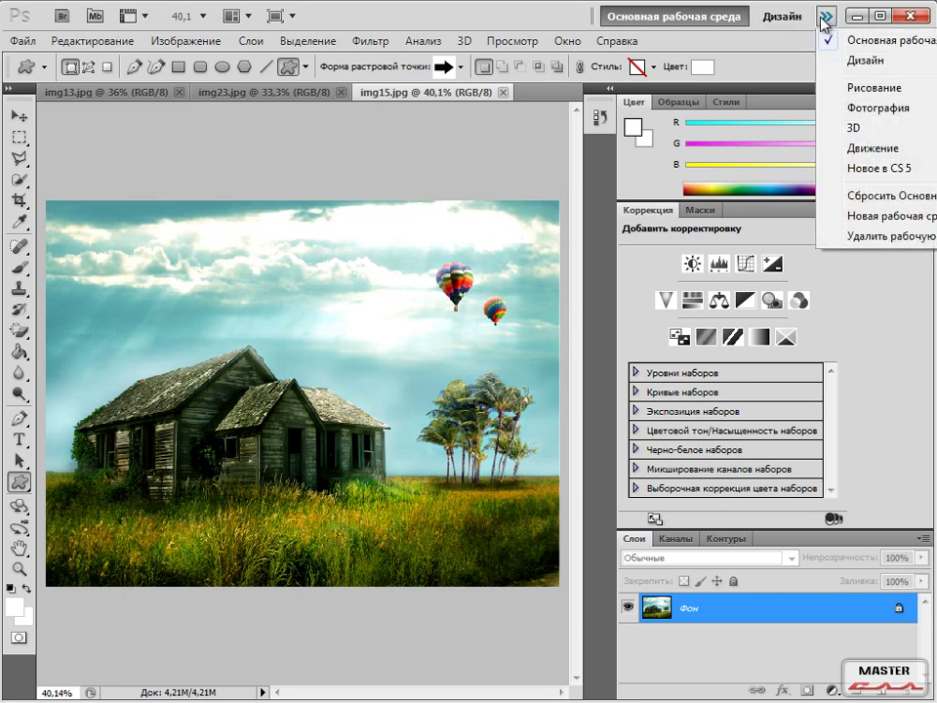
left_click(868, 60)
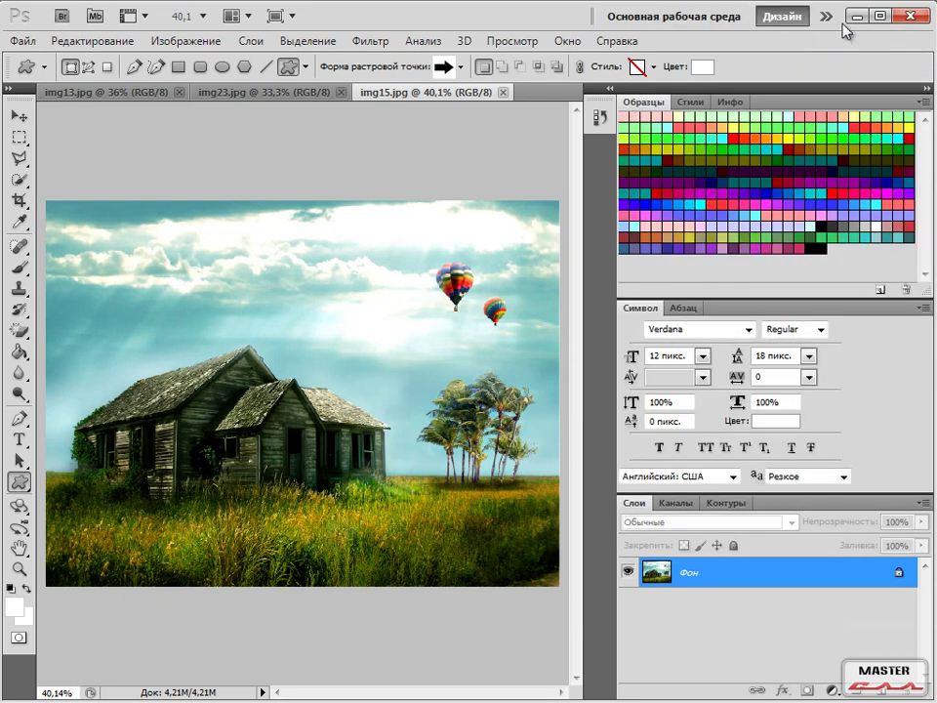
left_click(825, 16)
left_click(863, 108)
Step: Switch to the 3D workspace and go back to the Design (Дизайн) workspace
left_click(826, 17)
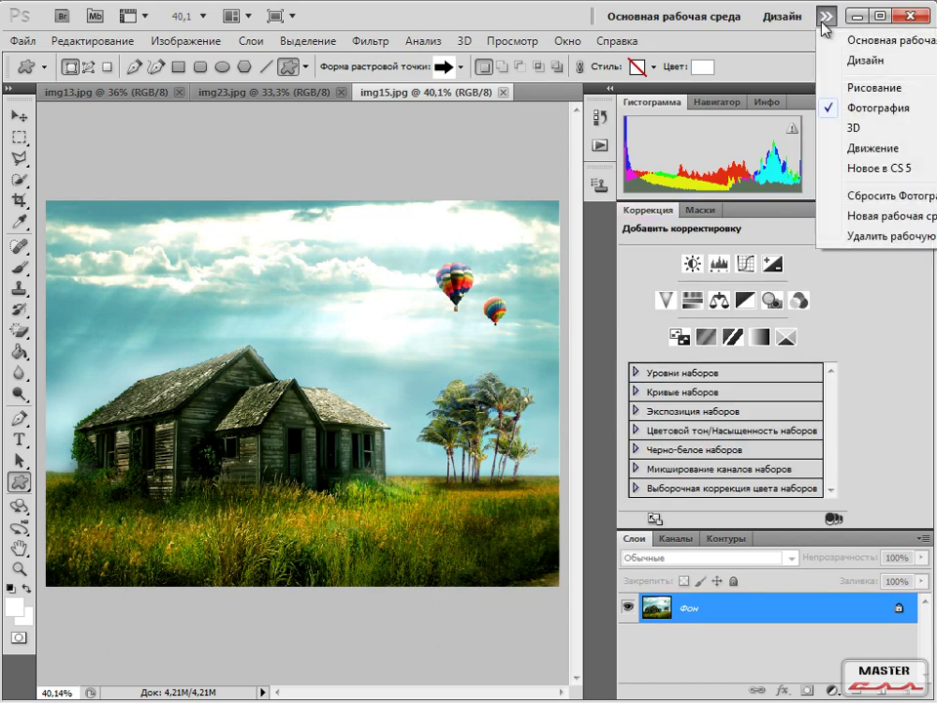
left_click(854, 129)
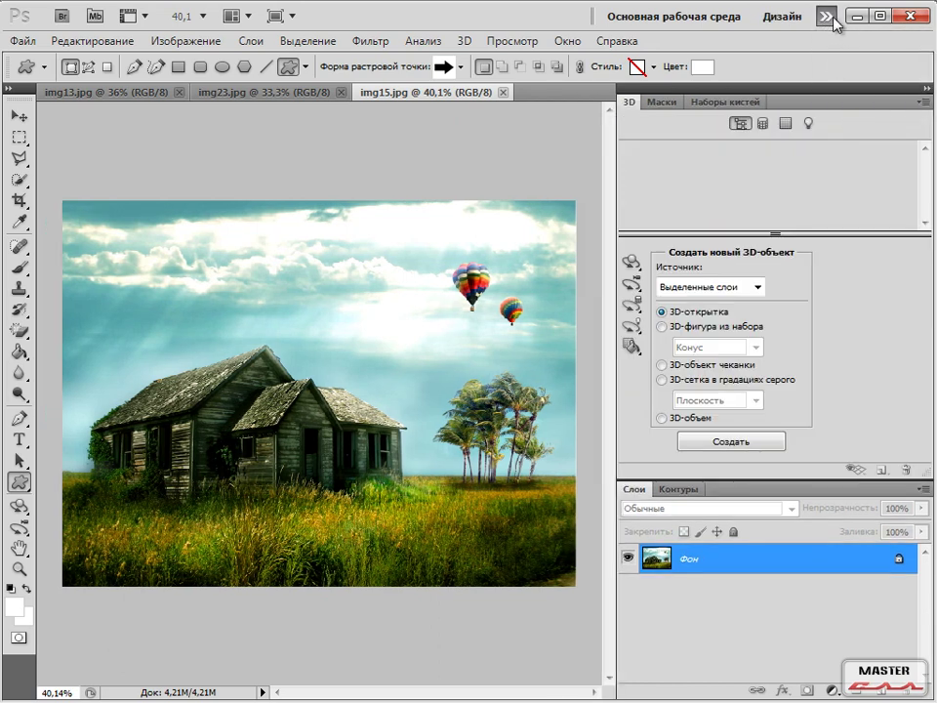
left_click(827, 17)
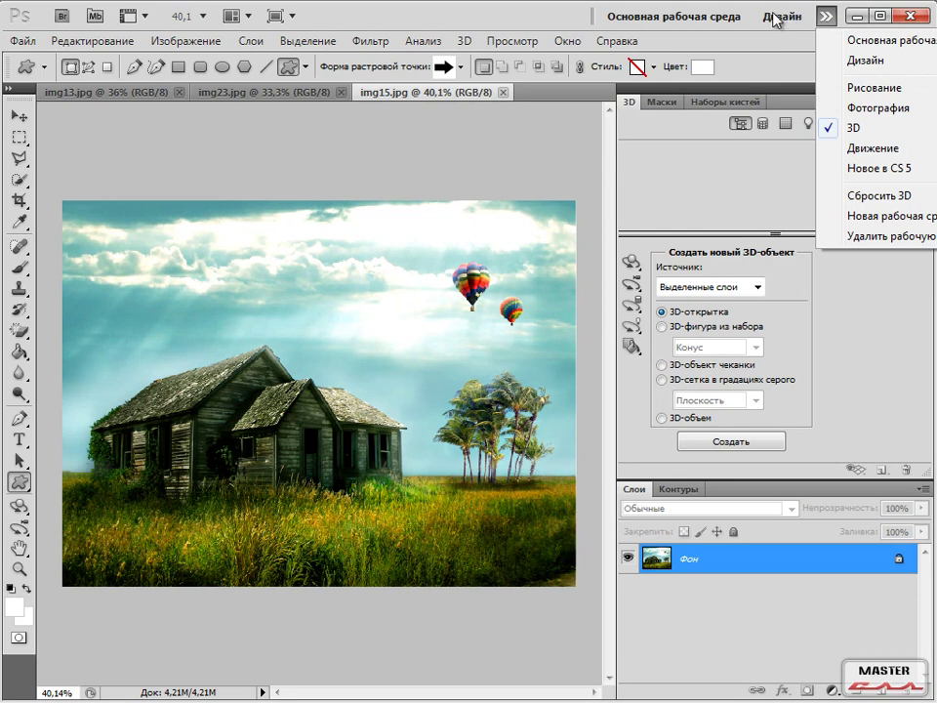
left_click(791, 18)
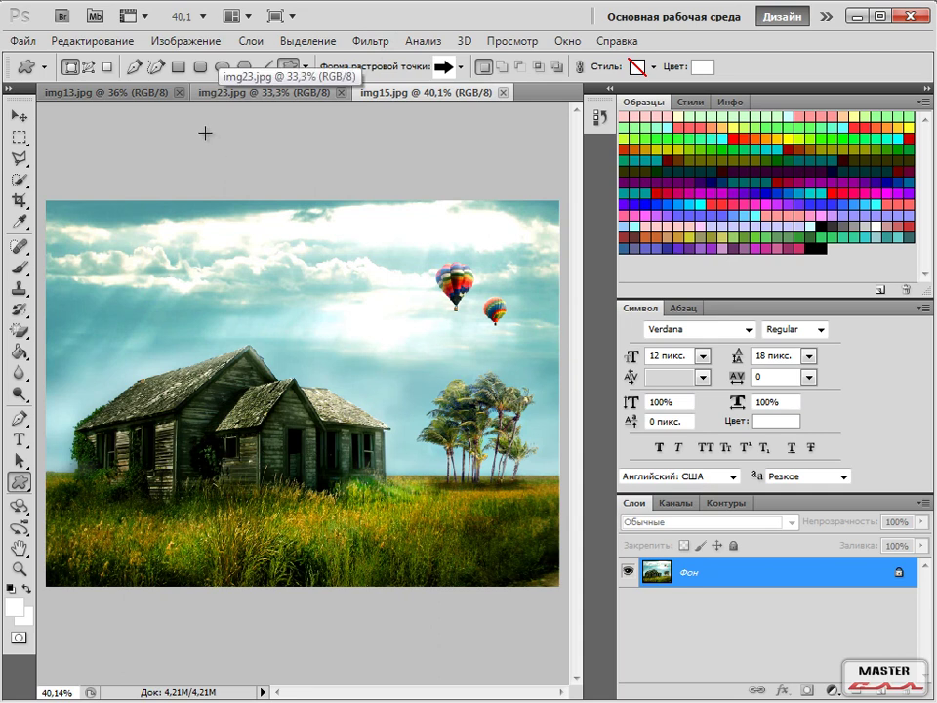
mouse_move(2, 78)
left_mouse_down()
mouse_move(39, 84)
mouse_move(53, 174)
mouse_move(29, 293)
mouse_move(14, 656)
left_mouse_up()
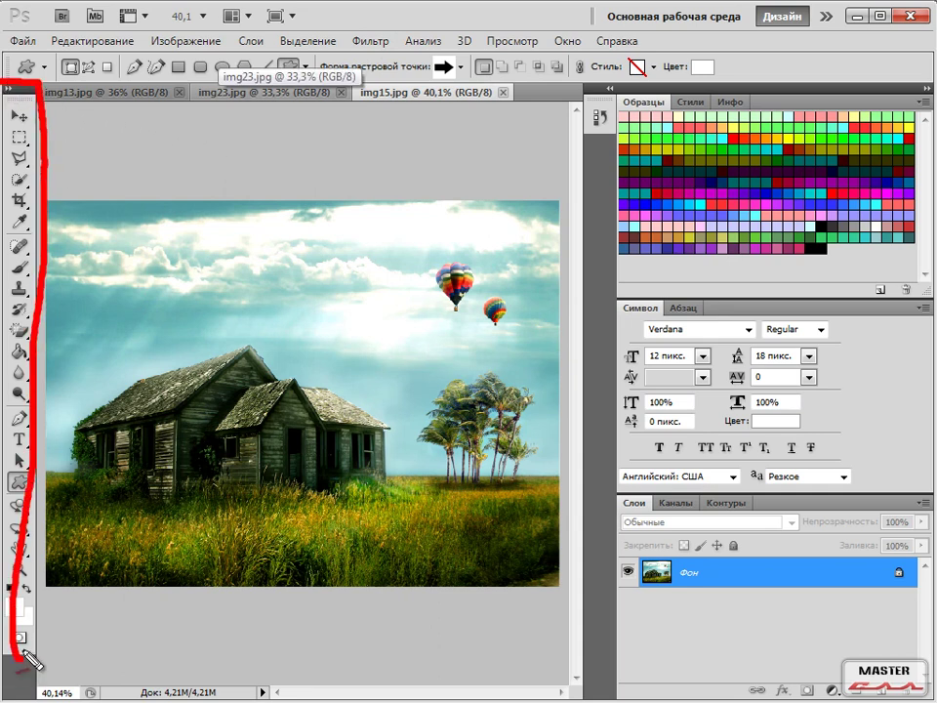
key("Escape")
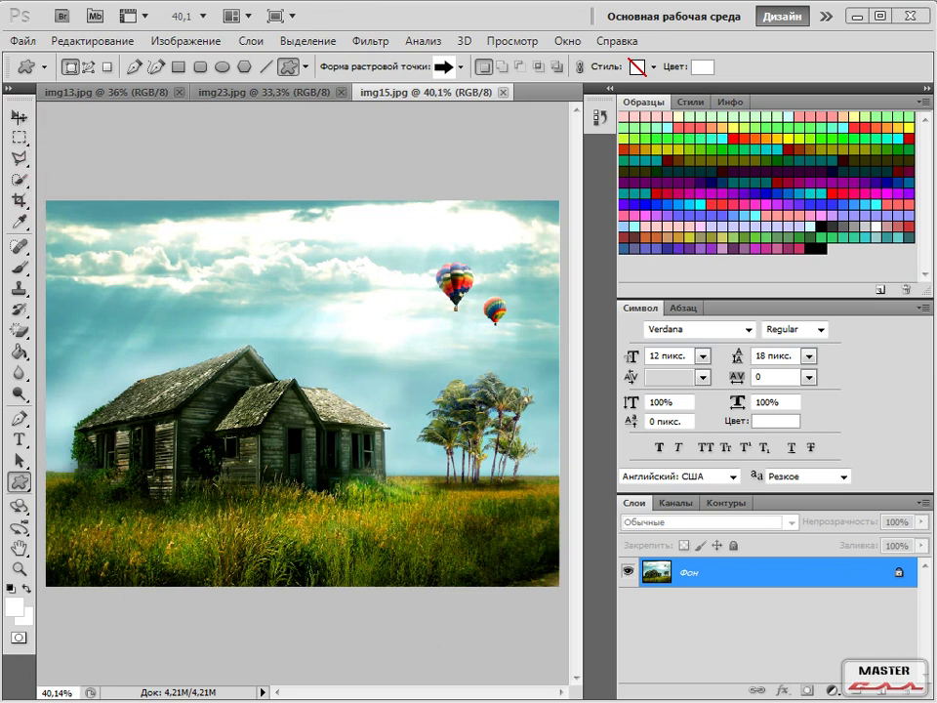
Step: Activate the Move, Brush and Magic Eraser tools in turn to show each tool's options
left_click(19, 116)
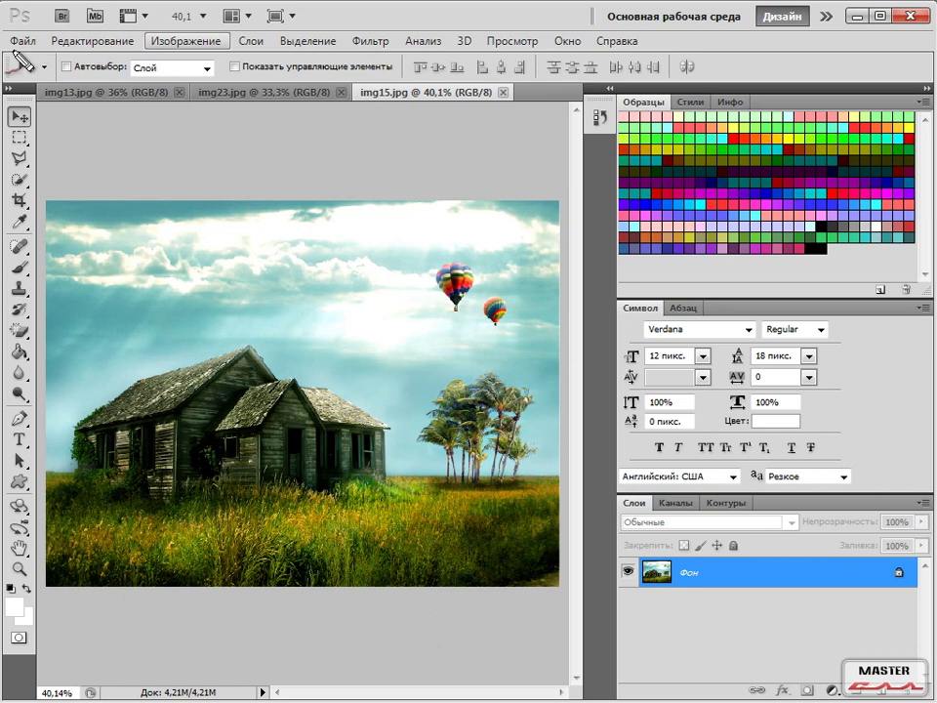
mouse_move(8, 58)
left_mouse_down()
mouse_move(38, 85)
mouse_move(114, 88)
mouse_move(613, 84)
mouse_move(703, 76)
mouse_move(703, 66)
mouse_move(306, 47)
mouse_move(195, 70)
mouse_move(18, 57)
left_mouse_up()
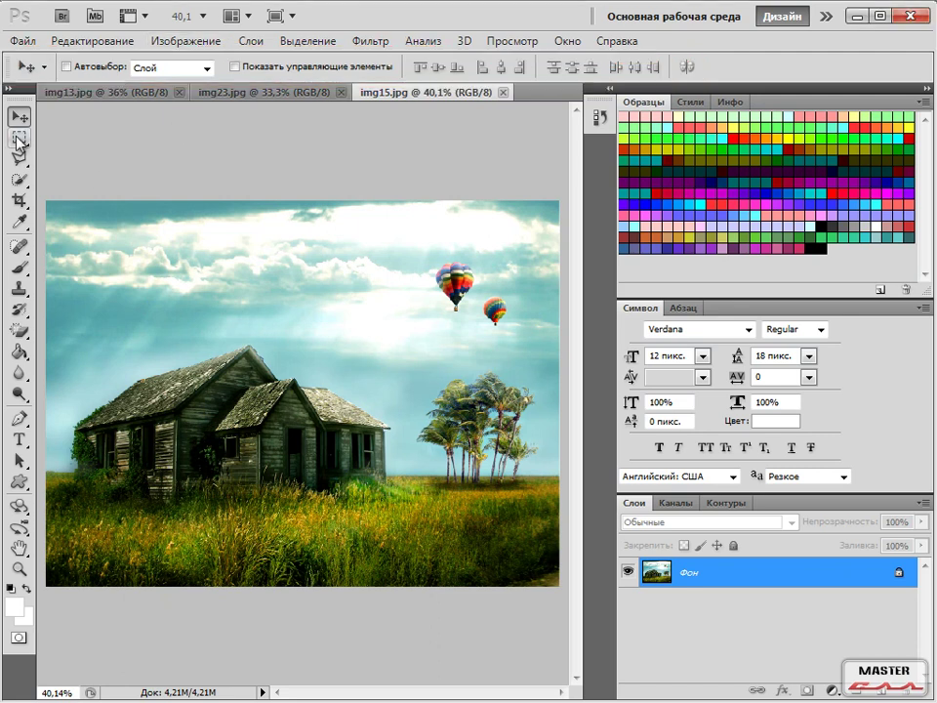
left_click(19, 268)
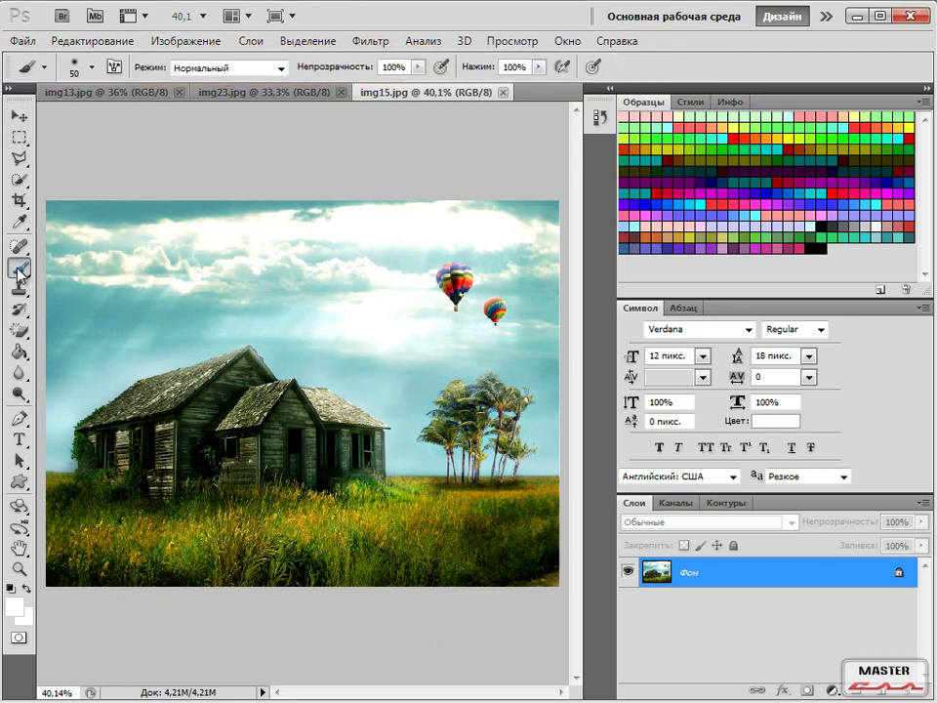
left_click(19, 330)
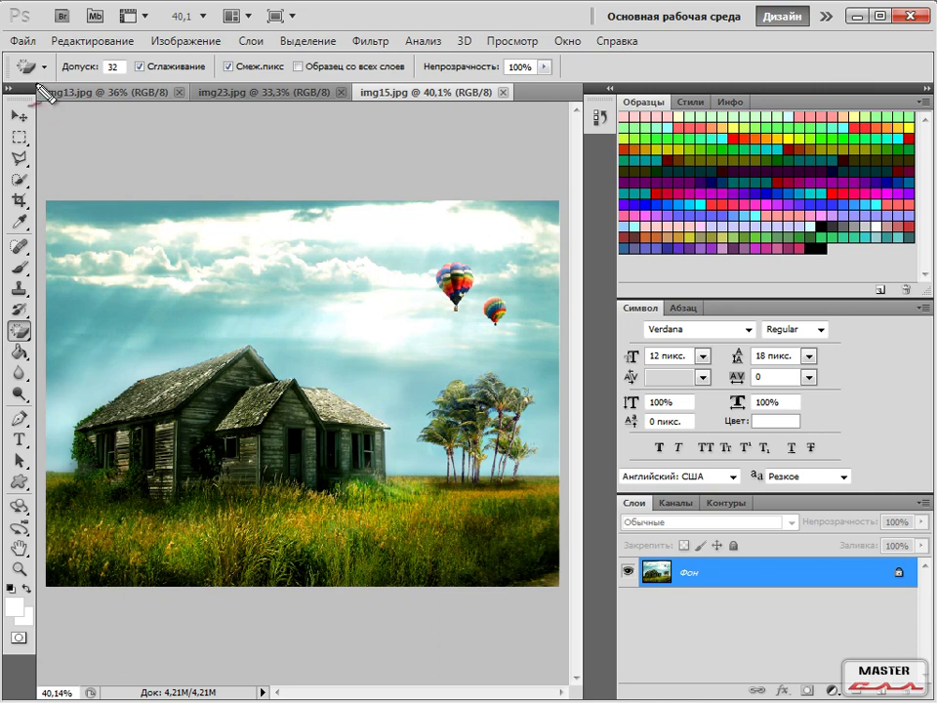
mouse_move(35, 90)
left_mouse_down()
mouse_move(562, 100)
mouse_move(586, 84)
mouse_move(418, 78)
left_mouse_up()
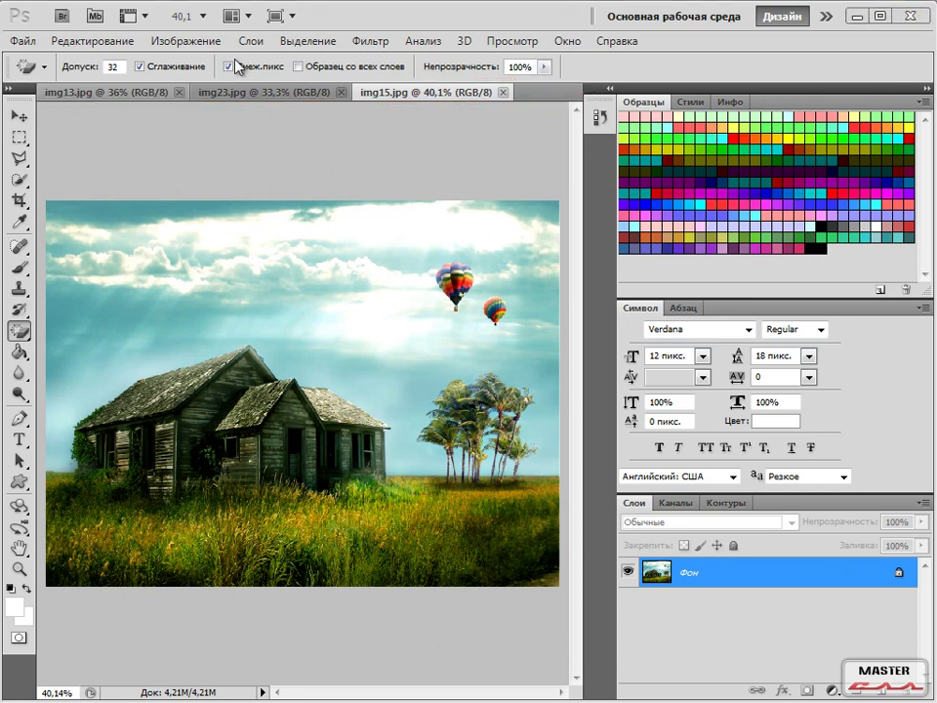
Step: Apply the single-window layout that consolidates all open documents into tabs
left_click(293, 16)
left_click(249, 19)
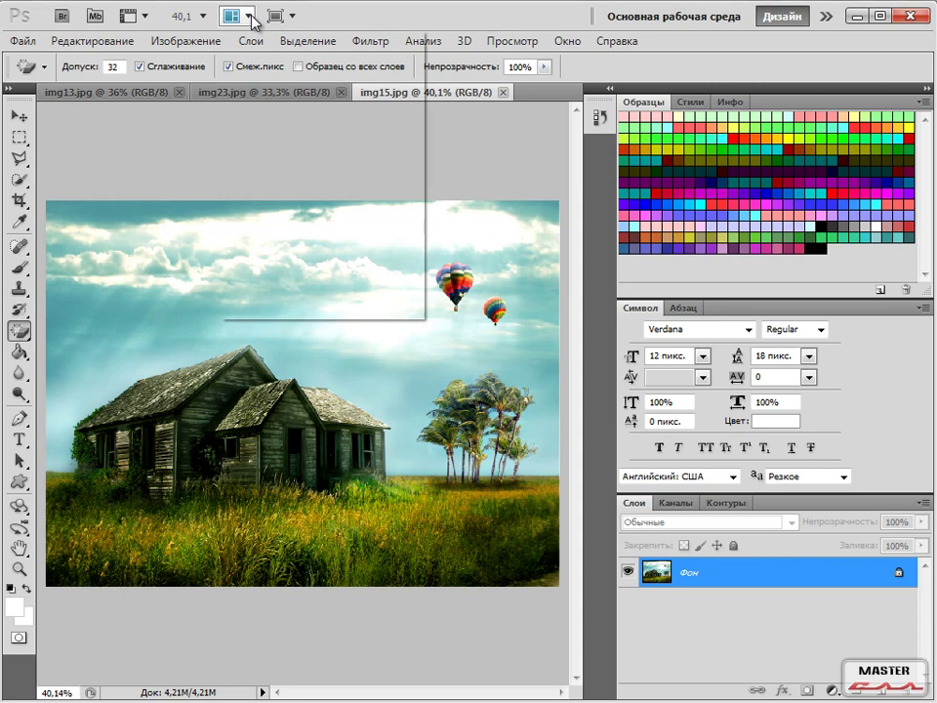
left_click(244, 17)
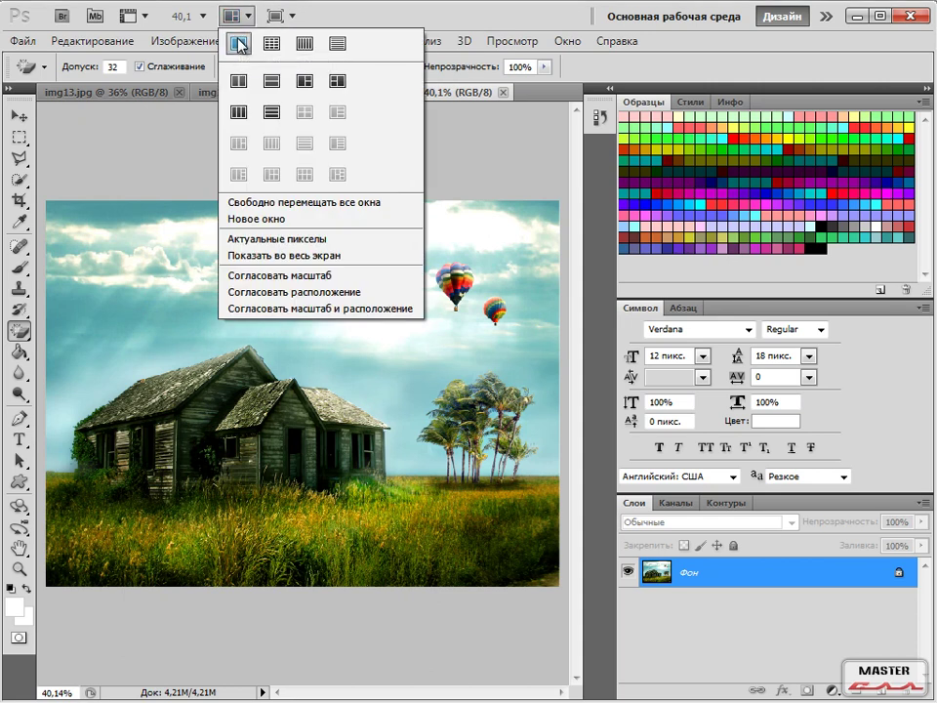
left_click(240, 43)
Step: Switch back and forth between the three open images, ending on img13.jpg
left_click(127, 101)
left_click(293, 93)
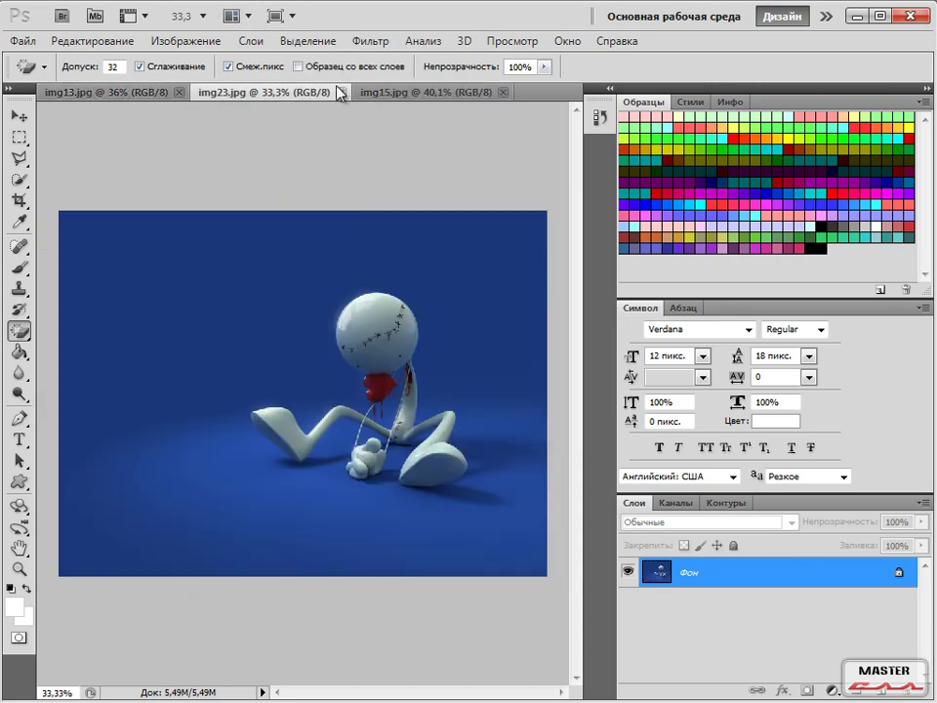
left_click(397, 98)
left_click(137, 95)
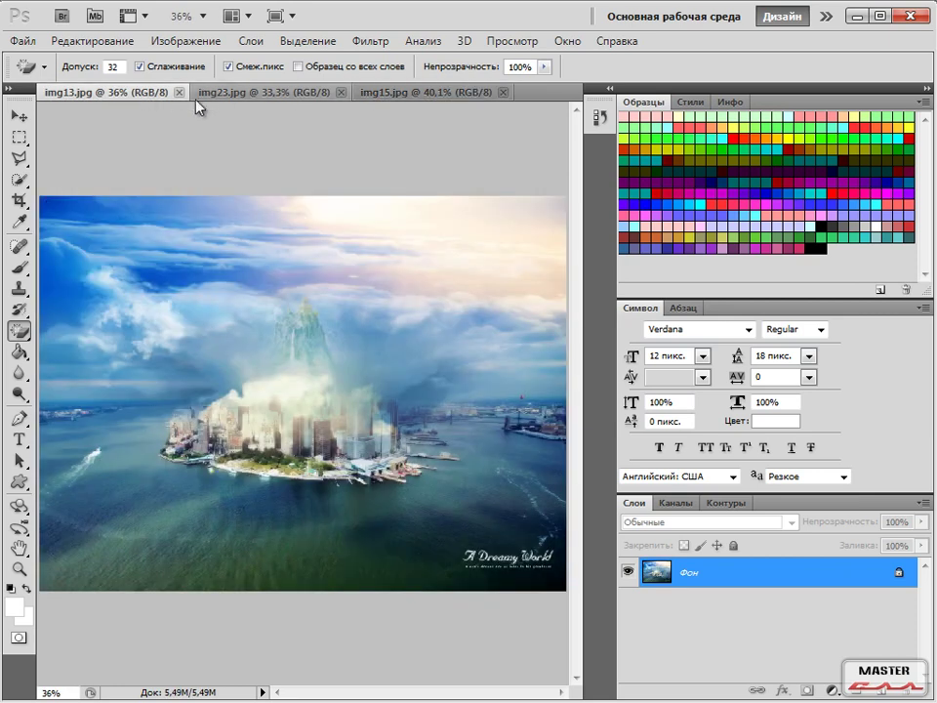
left_click(239, 94)
left_click(353, 96)
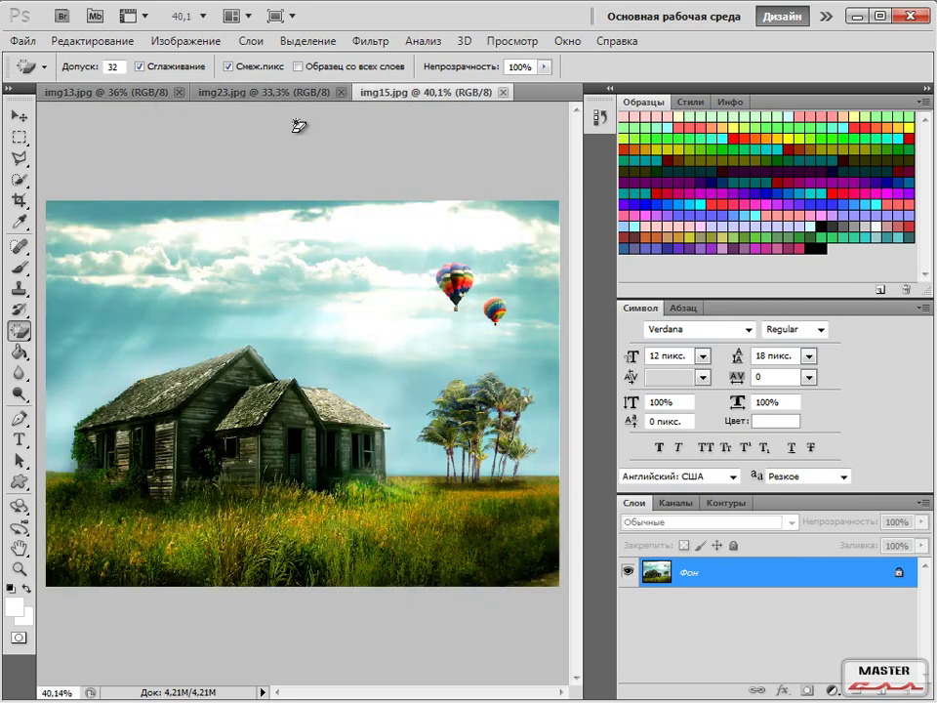
left_click(131, 95)
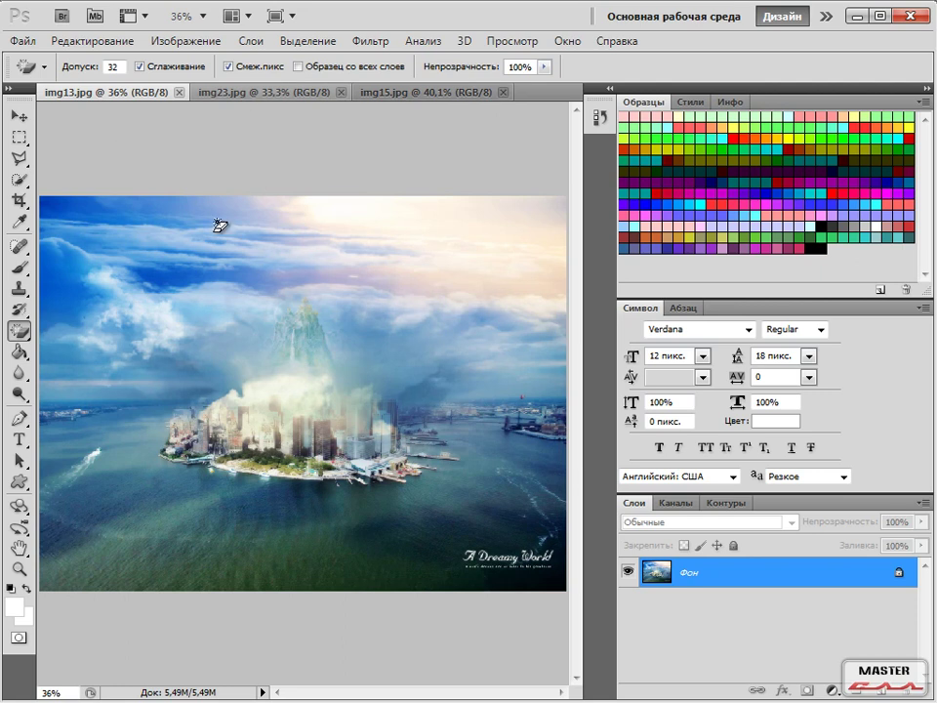
mouse_move(60, 132)
left_mouse_down()
mouse_move(61, 594)
mouse_move(127, 631)
mouse_move(406, 617)
left_mouse_up()
left_click_drag(137, 598, 554, 137)
mouse_move(70, 144)
left_mouse_down()
mouse_move(264, 263)
mouse_move(342, 449)
left_mouse_up()
left_click_drag(157, 219, 160, 354)
key("Escape")
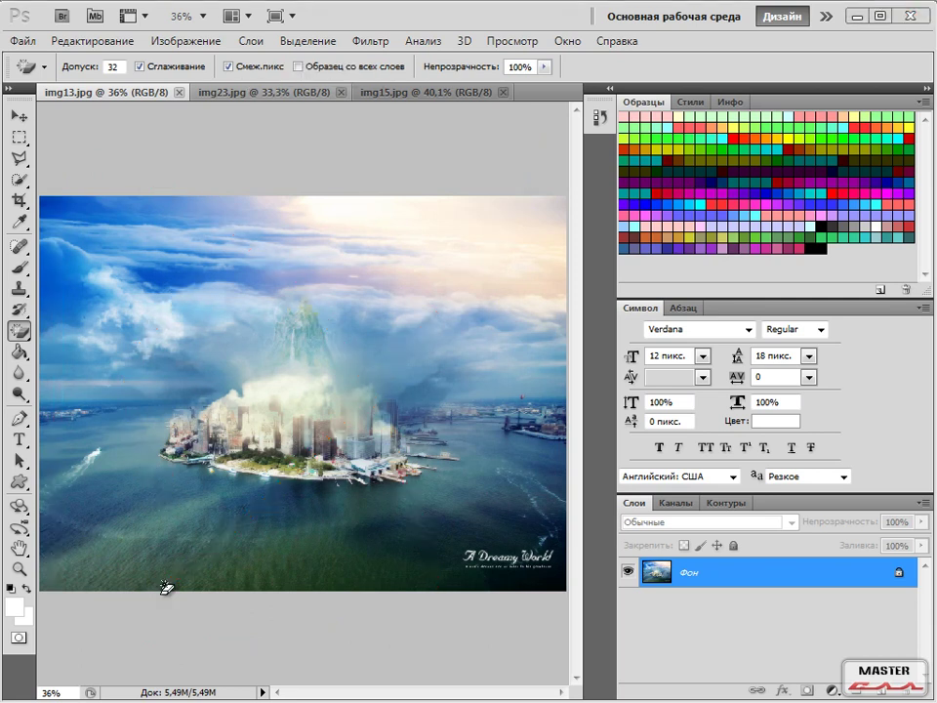
mouse_move(43, 695)
left_mouse_down()
mouse_move(572, 681)
mouse_move(565, 693)
left_mouse_up()
left_click_drag(302, 696, 515, 697)
left_click_drag(579, 249, 586, 478)
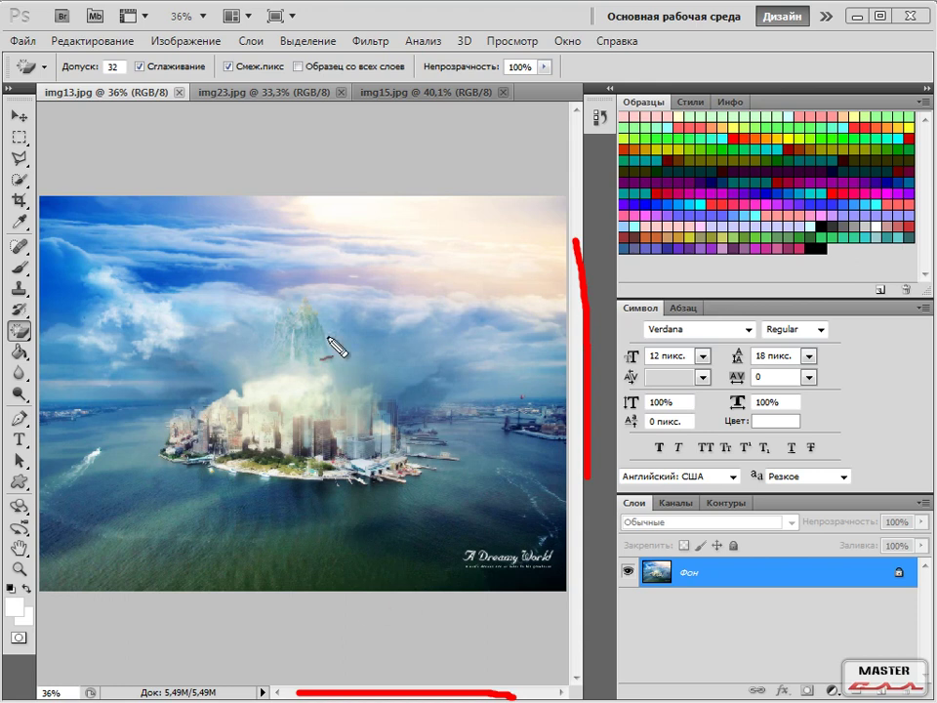
key("Escape")
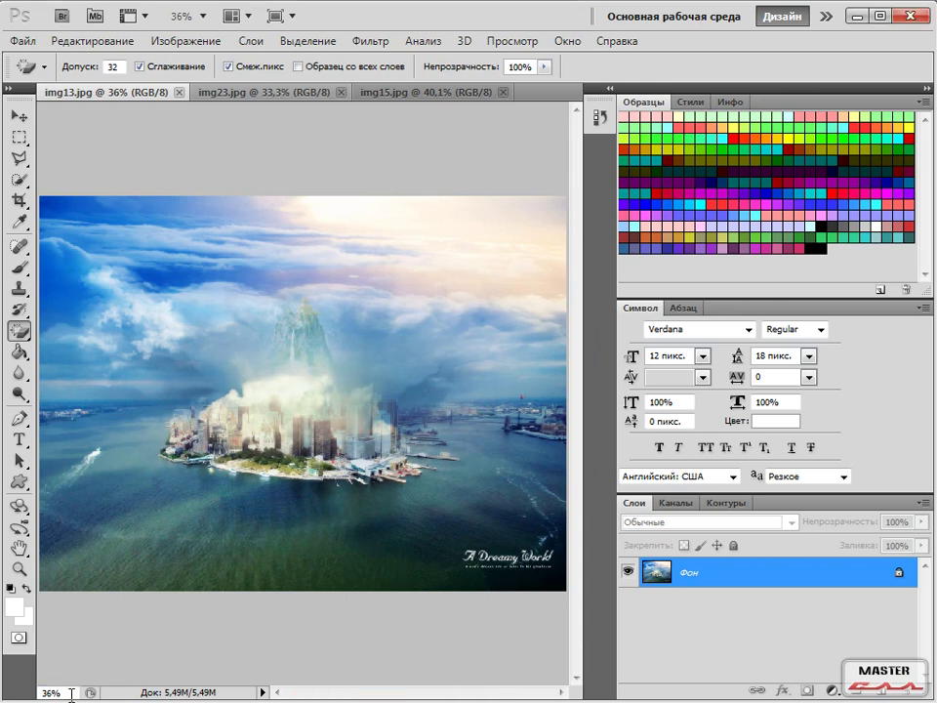
Step: Set the zoom level of img13.jpg to 100%
left_click_drag(63, 689, 33, 693)
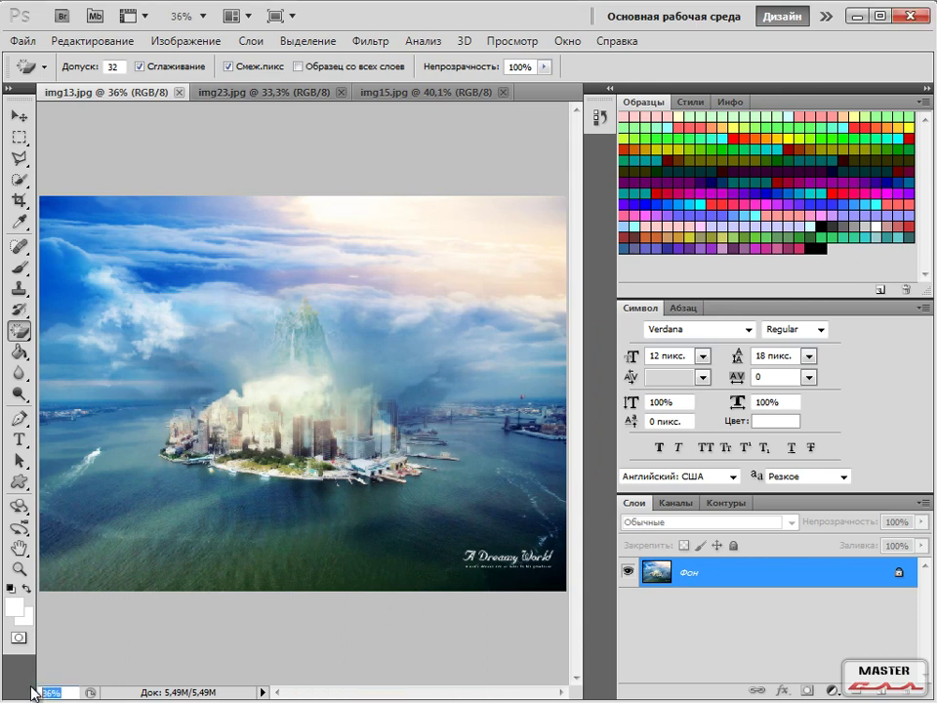
type("100")
key("Return")
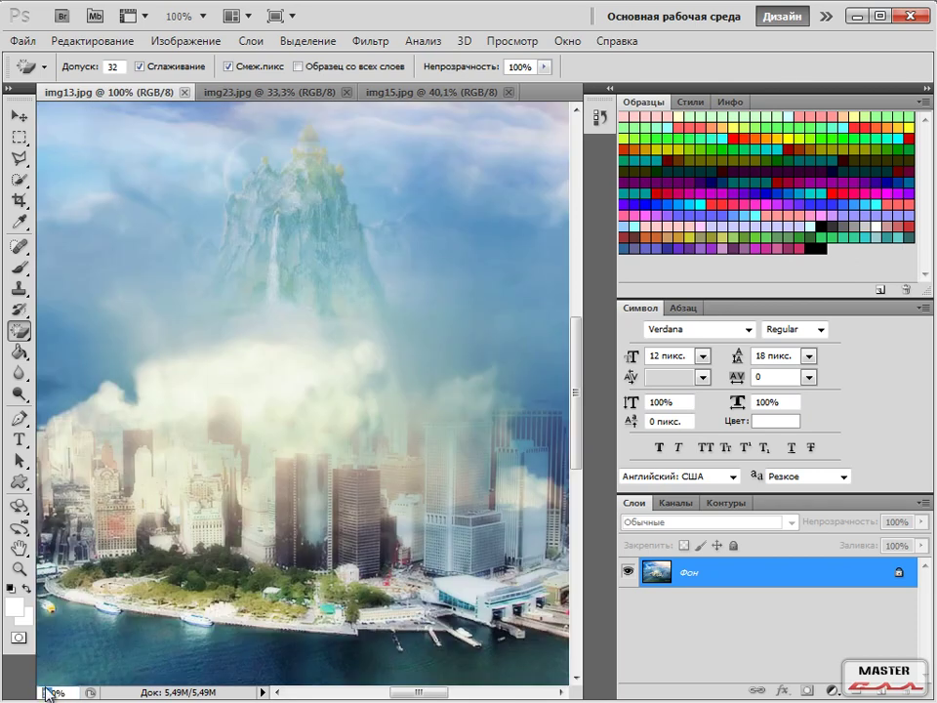
Step: Set the zoom level of img13.jpg to 30%
type("30")
key("Return")
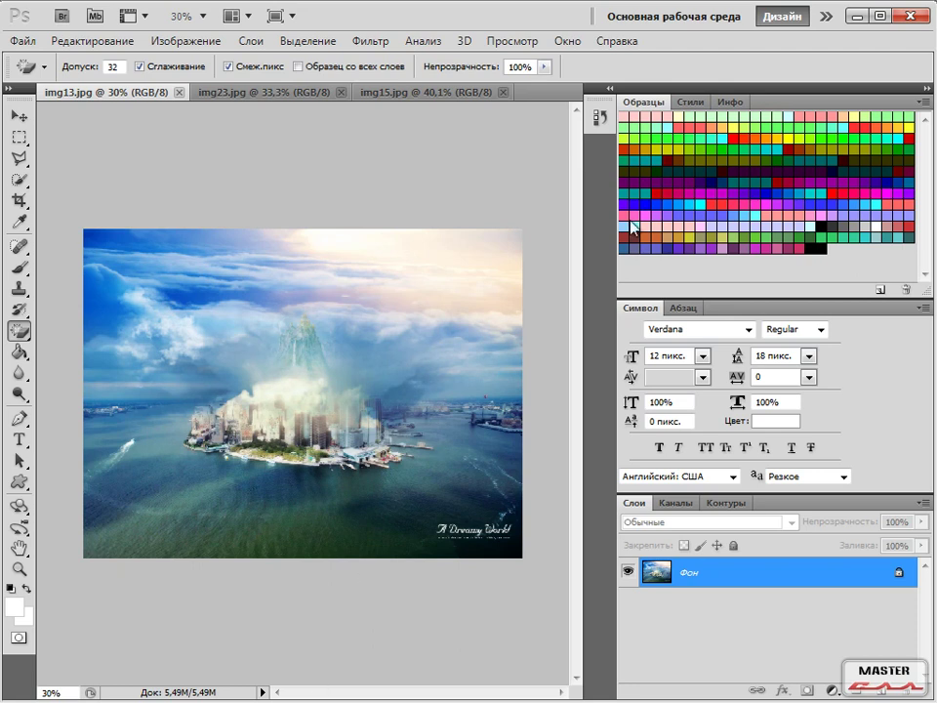
left_click_drag(582, 82, 586, 678)
left_click_drag(588, 84, 917, 76)
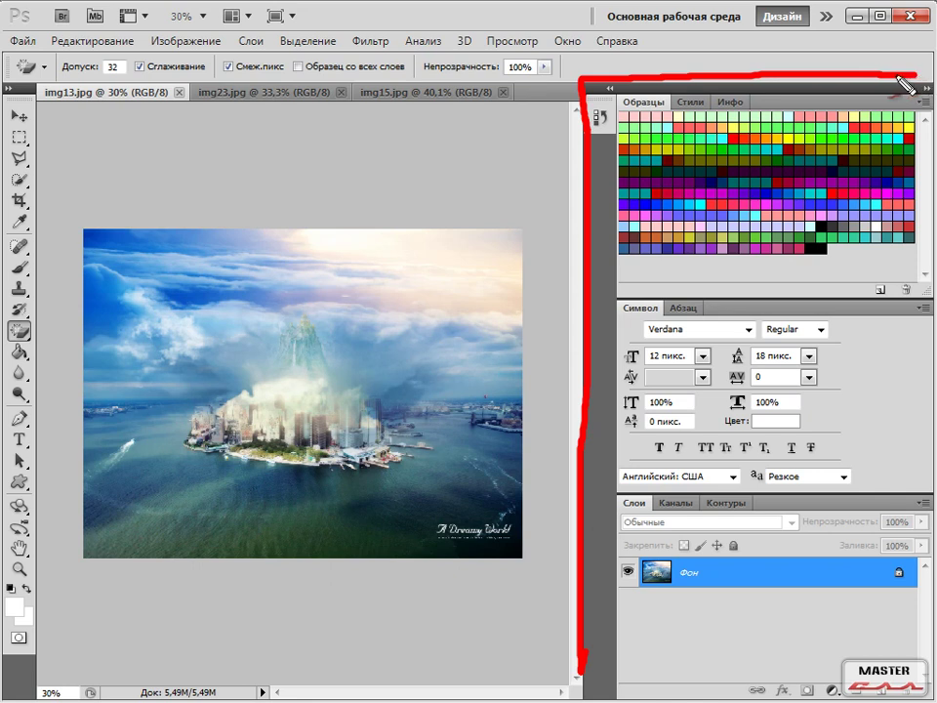
Step: Display the Styles (Стили) presets in place of the color swatches
left_click(690, 102)
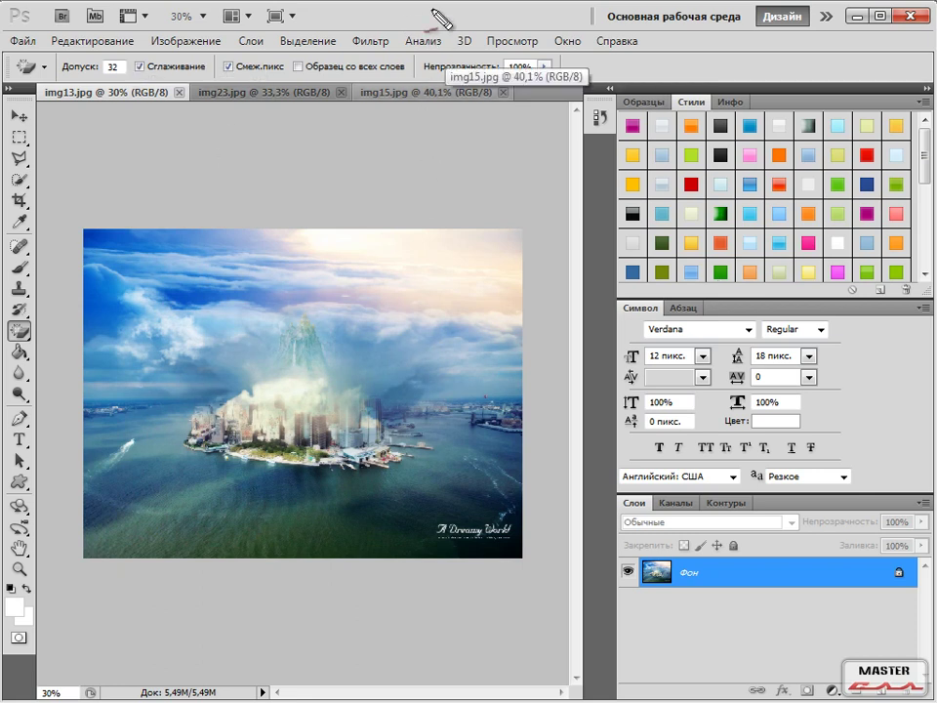
mouse_move(98, 12)
left_mouse_down()
mouse_move(366, 62)
mouse_move(518, 16)
mouse_move(61, 5)
left_mouse_up()
key("Escape")
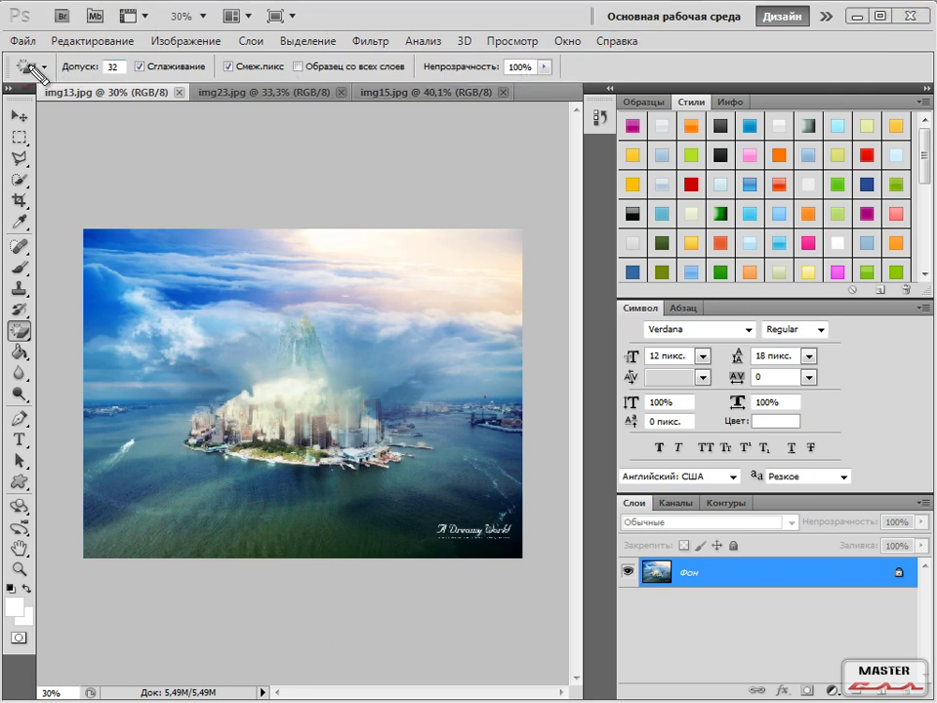
left_click_drag(8, 64, 555, 64)
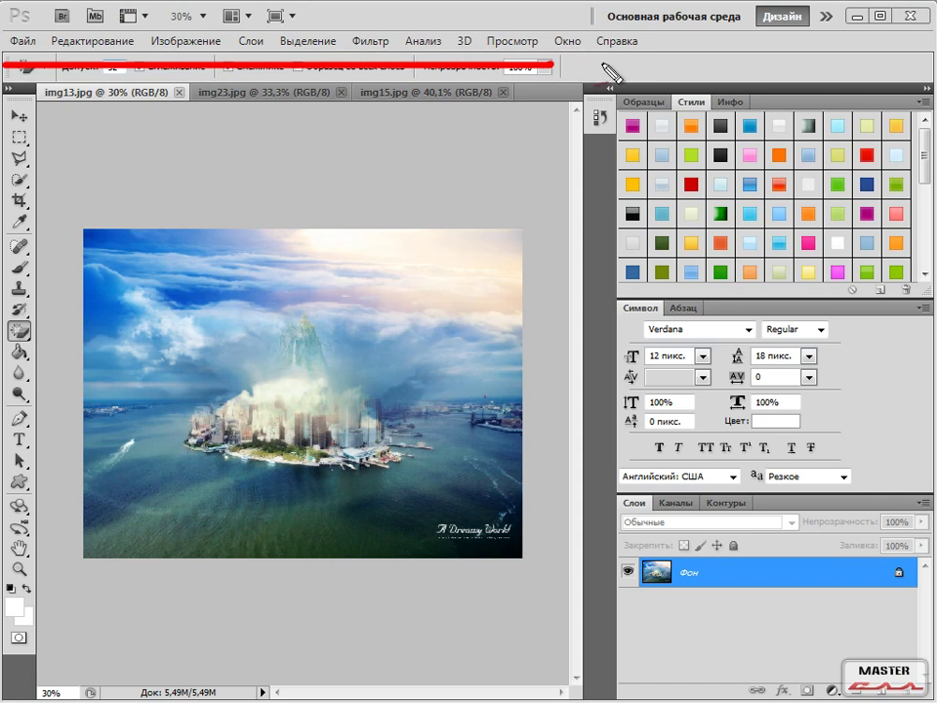
left_click_drag(98, 92, 508, 85)
left_click_drag(13, 94, 13, 420)
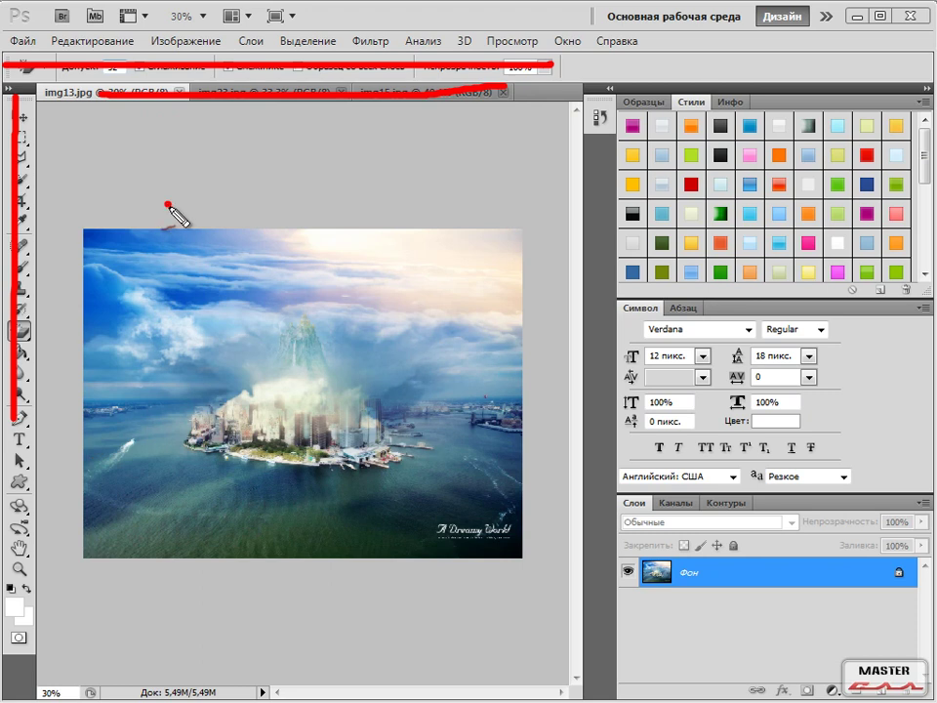
left_click_drag(167, 204, 251, 169)
left_click_drag(48, 691, 272, 689)
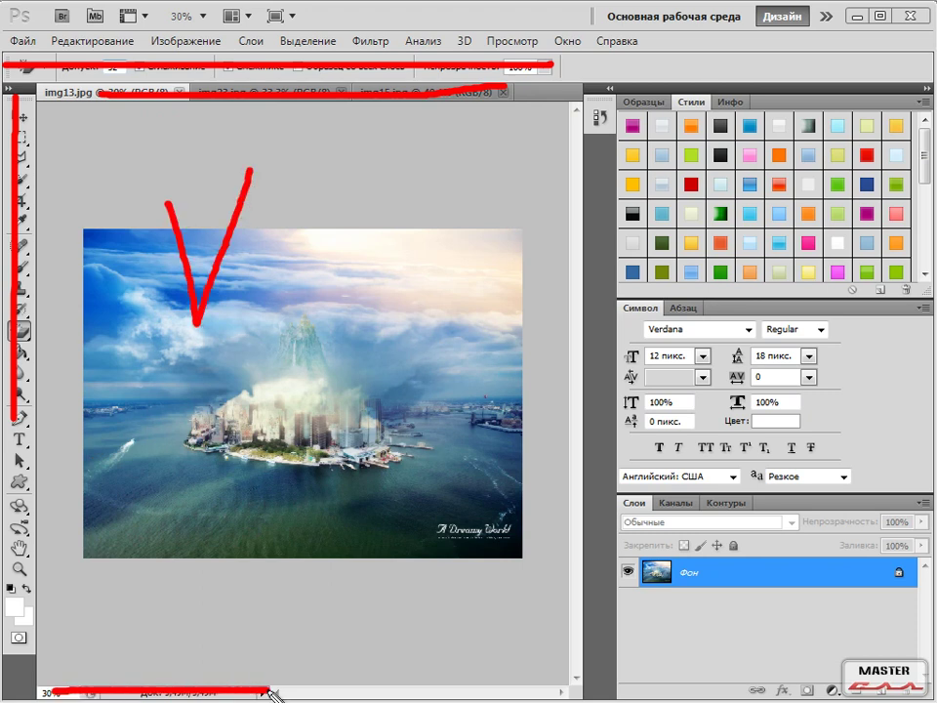
mouse_move(691, 151)
left_mouse_down()
mouse_move(695, 415)
mouse_move(933, 112)
left_mouse_up()
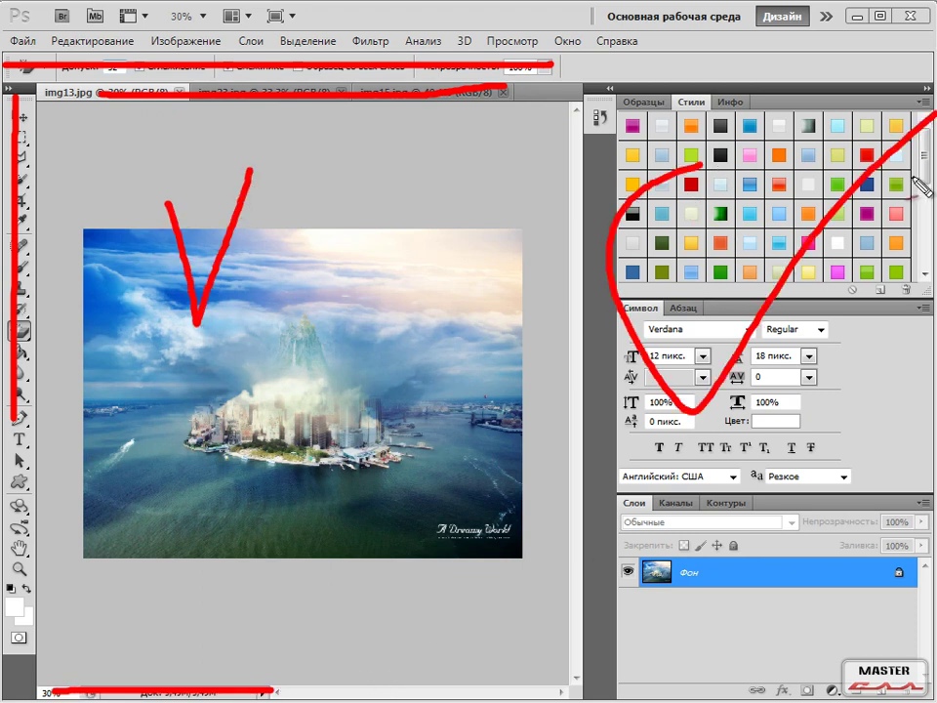